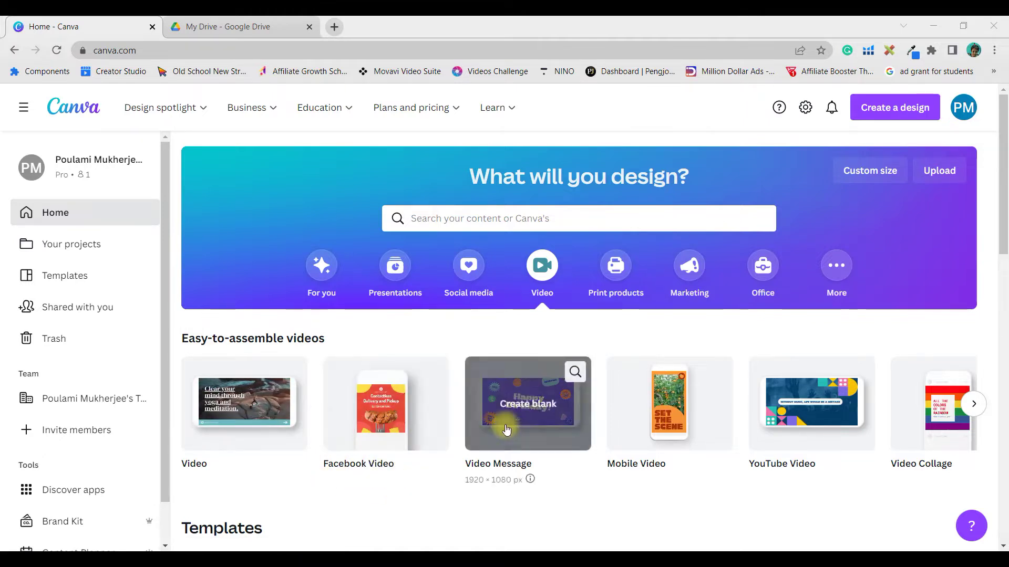
Step: Create a blank Facebook Video design from the video formats
left_click(974, 404)
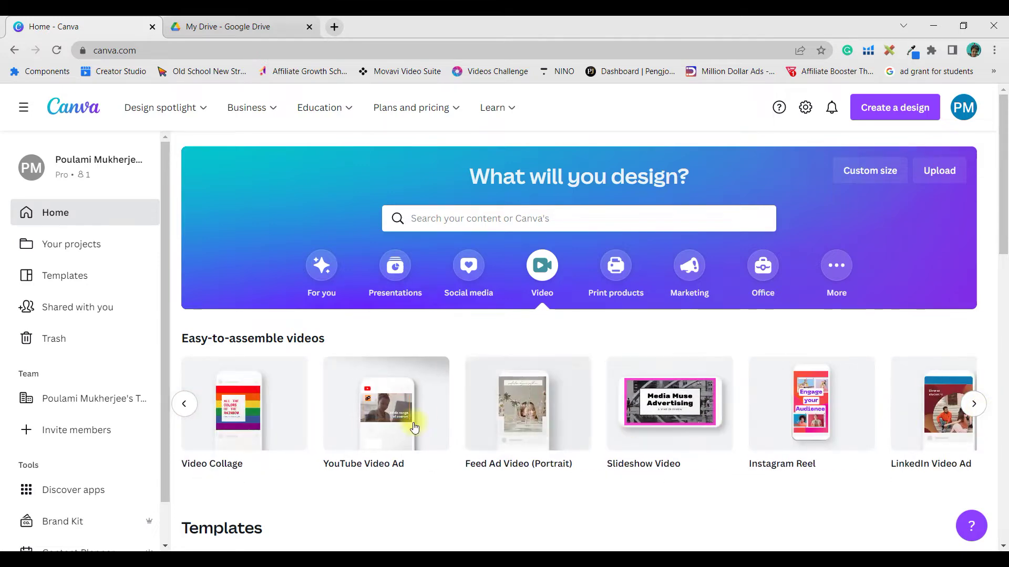
left_click(223, 409)
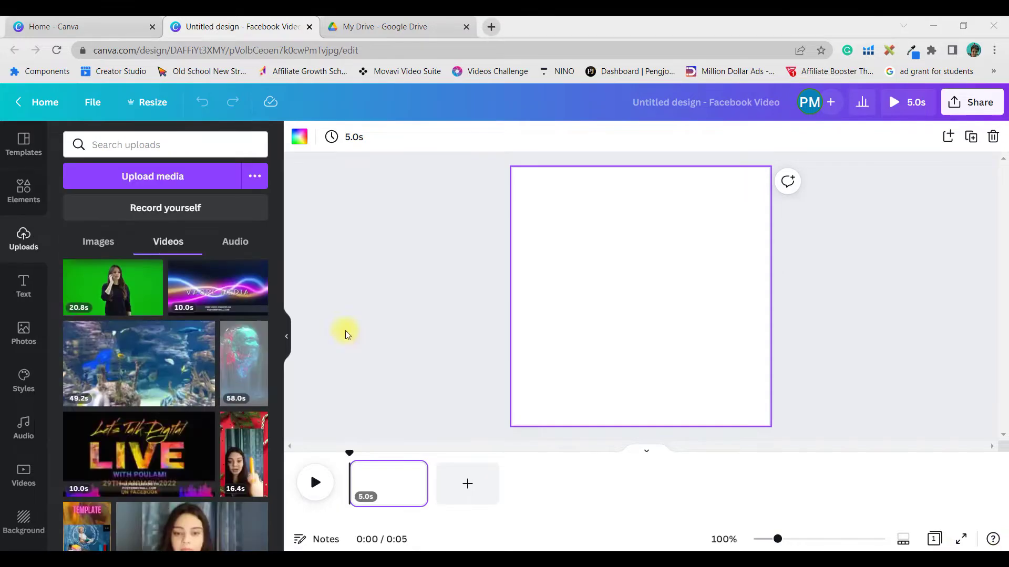
Step: Add the uploaded 7.8-second video of the woman in the poppy field, crop its upper and lower edges and reposition it on the page
scroll(56, 300, "up", 10)
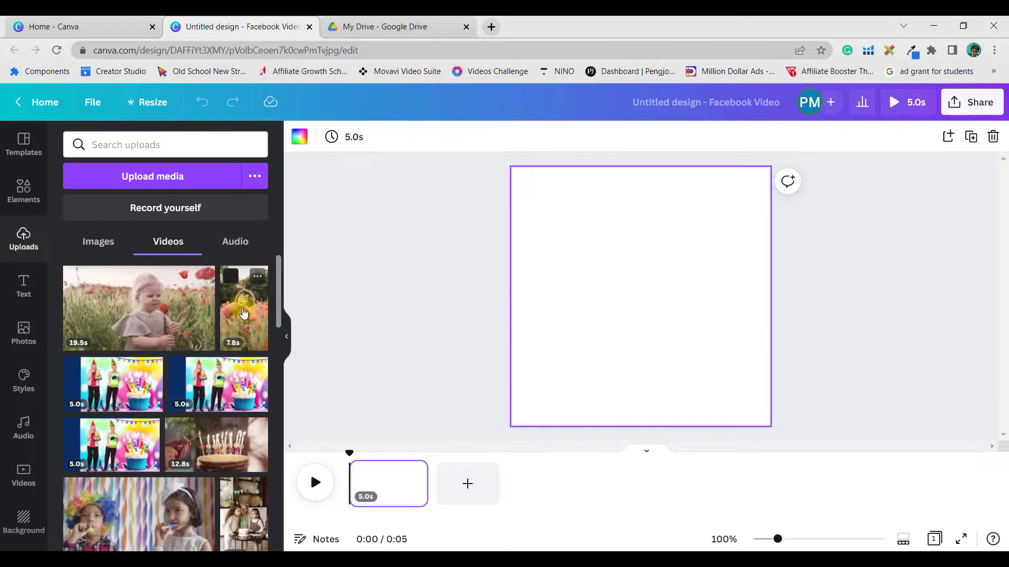
left_click(242, 309)
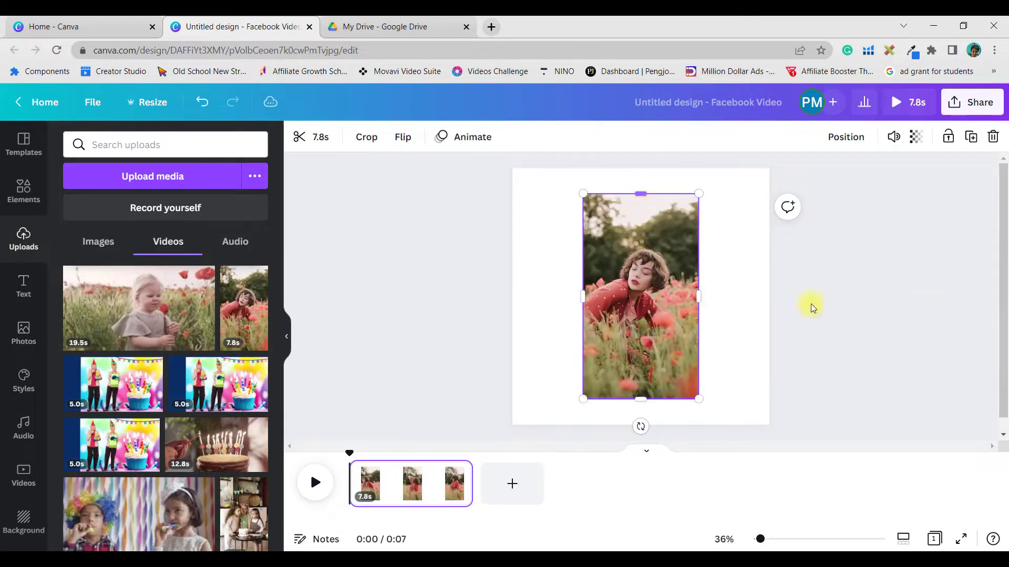
left_click_drag(640, 400, 640, 349)
left_click_drag(640, 189, 640, 218)
left_click_drag(675, 310, 681, 328)
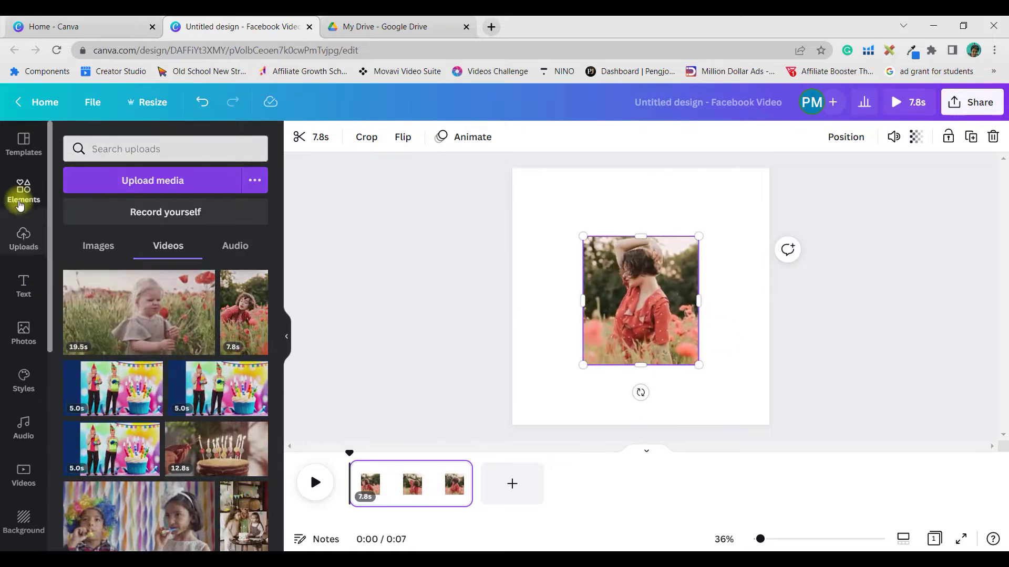
Step: Search the elements for "grid" and add the single-cell grid to the page
left_click(21, 203)
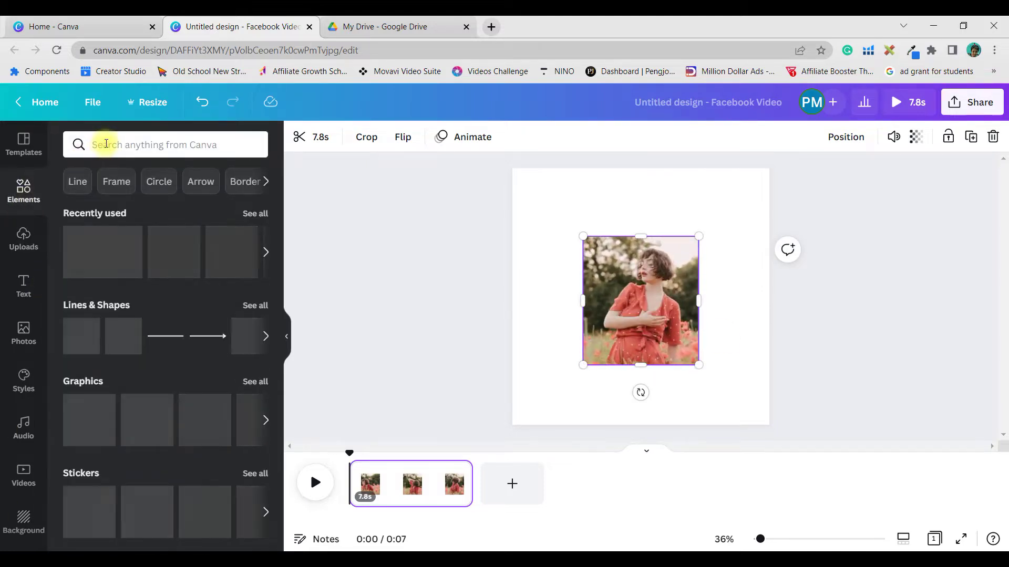
left_click(106, 143)
type("grid")
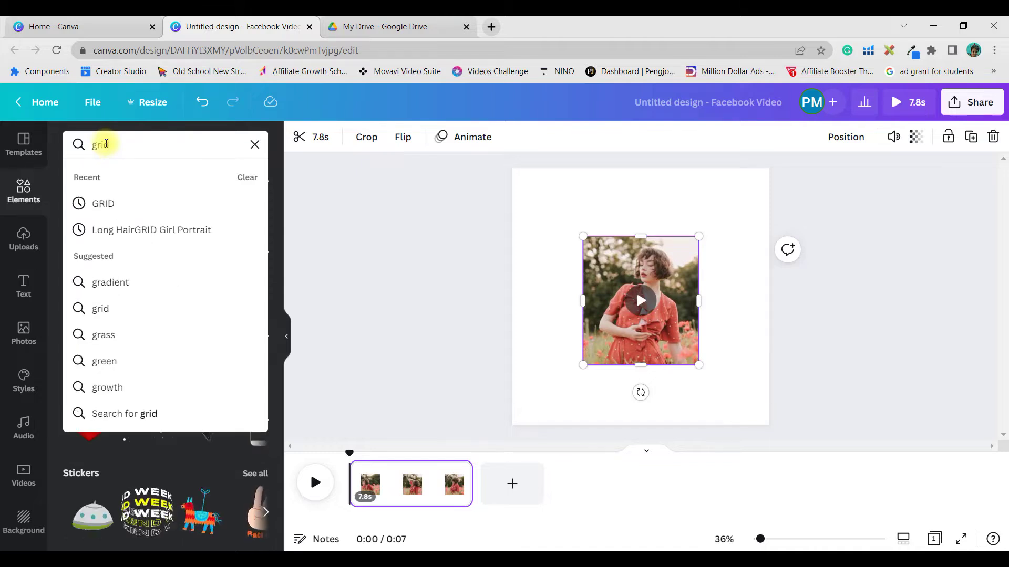
key("Return")
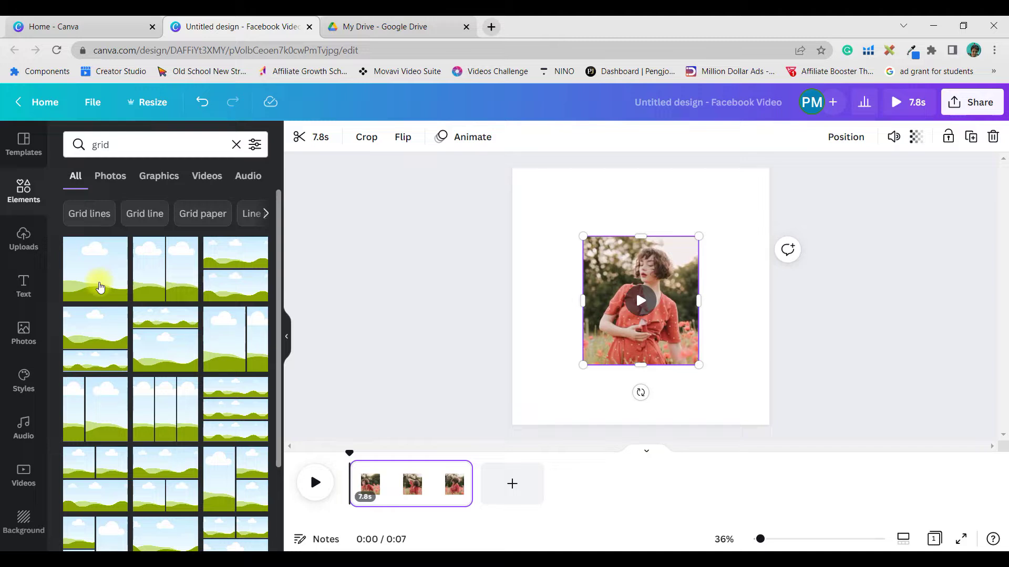
left_click(100, 287)
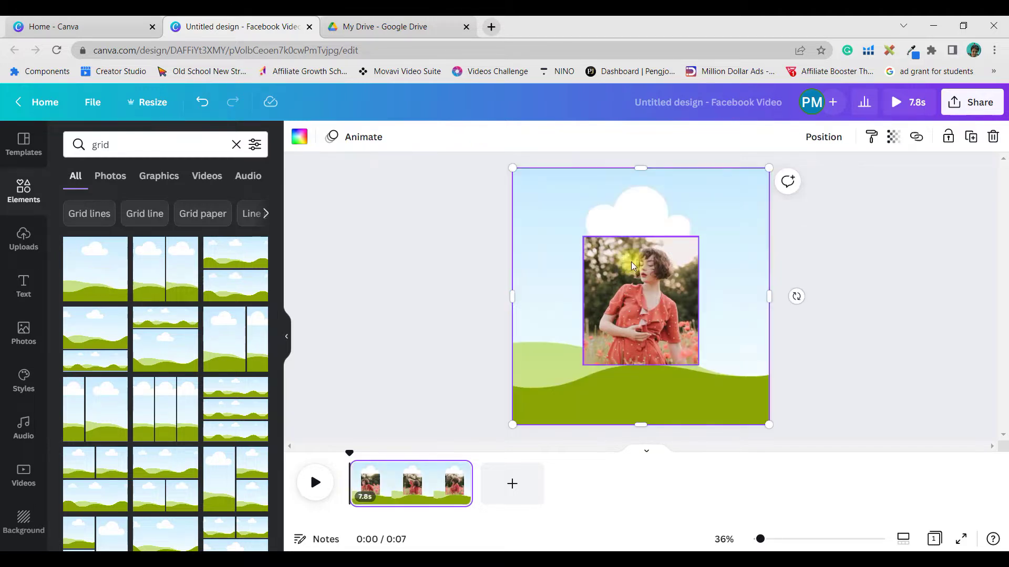
Step: Drop the poppy-field video into the grid so it fills the page, and check its framing inside the cell
left_click(659, 276)
left_click_drag(661, 276, 647, 265)
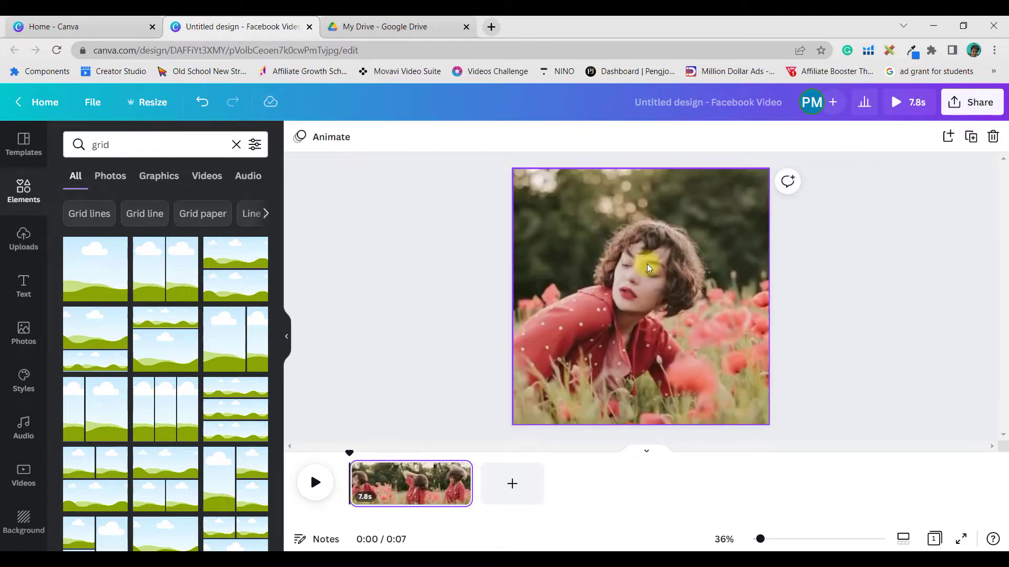
left_click(656, 280)
double_click(677, 279)
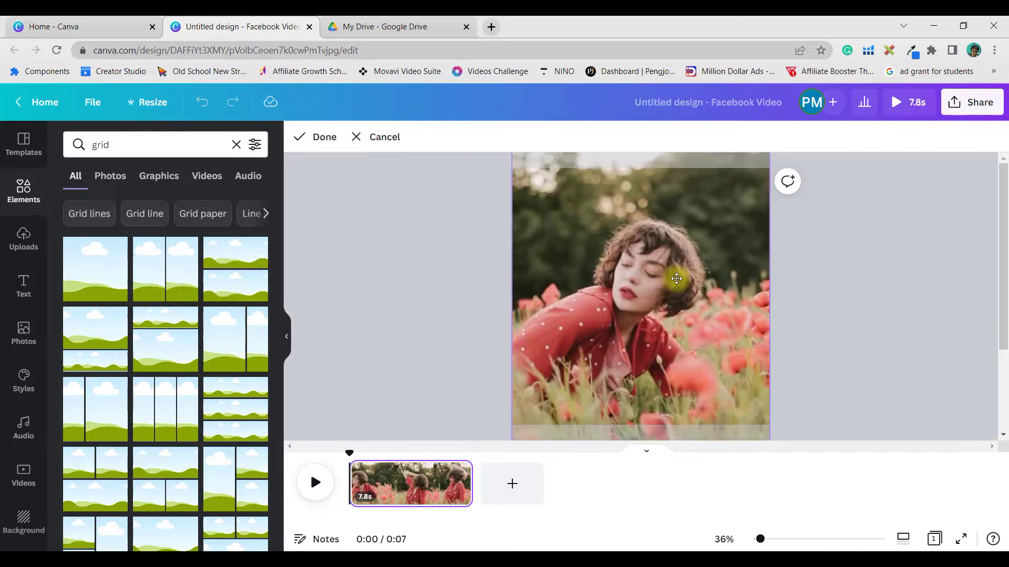
left_click_drag(678, 278, 685, 279)
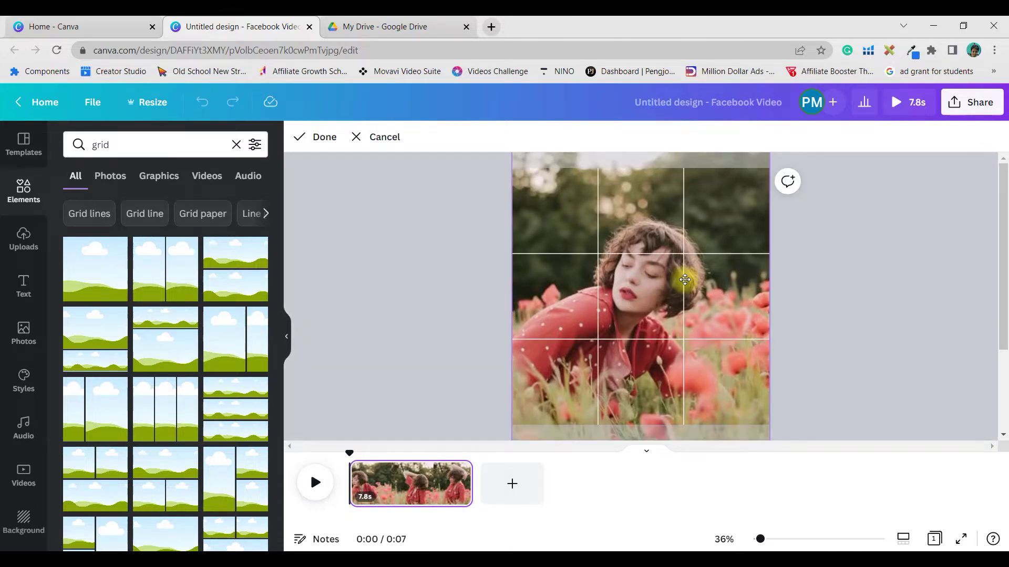
left_click(846, 282)
left_click(473, 263)
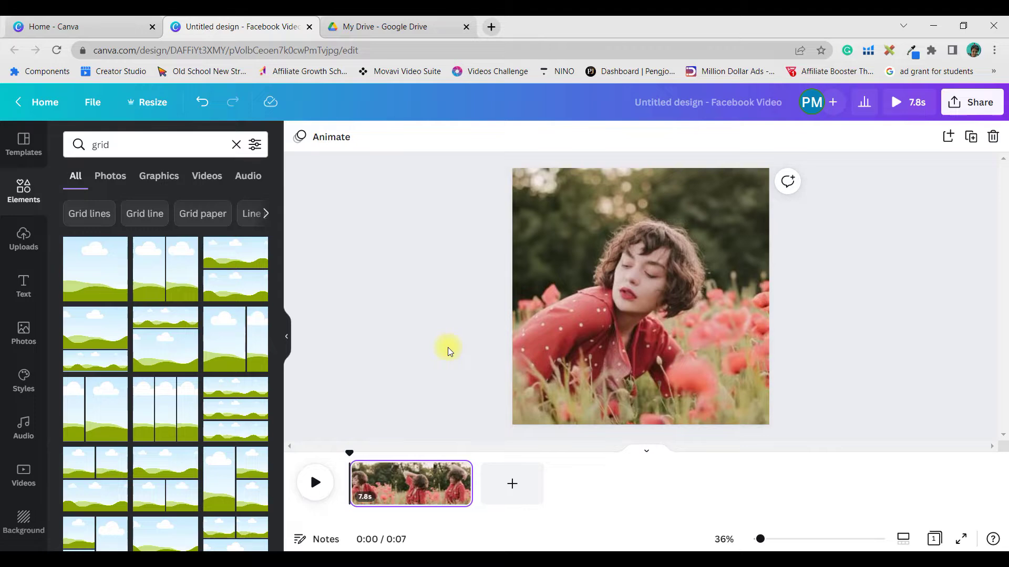
Step: Add a second page with the same 7.8-second poppy-field video and crop the video's upper and lower edges
left_click(513, 483)
left_click(24, 239)
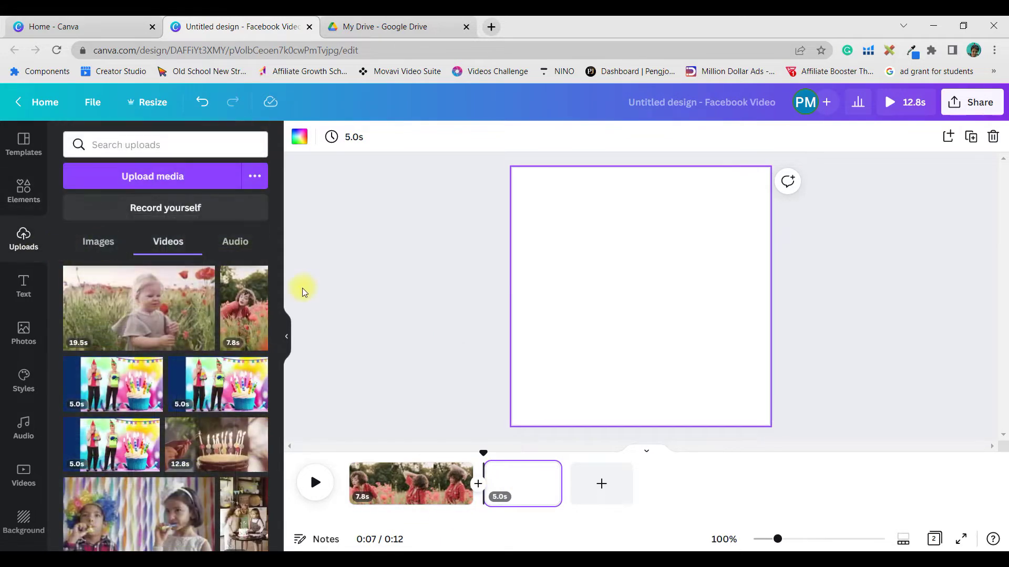
left_click(244, 304)
left_click_drag(637, 202, 634, 250)
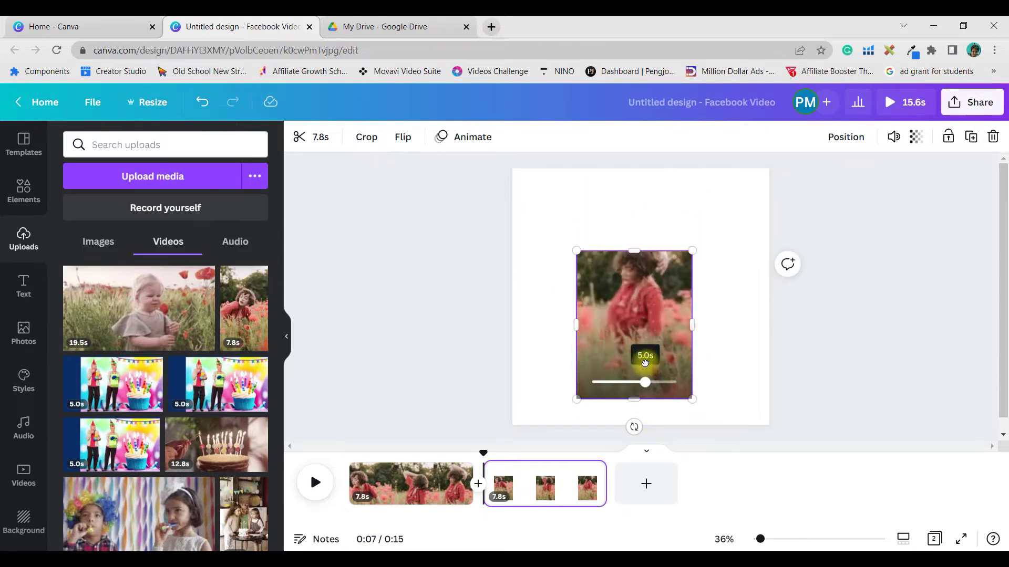
left_click(639, 383)
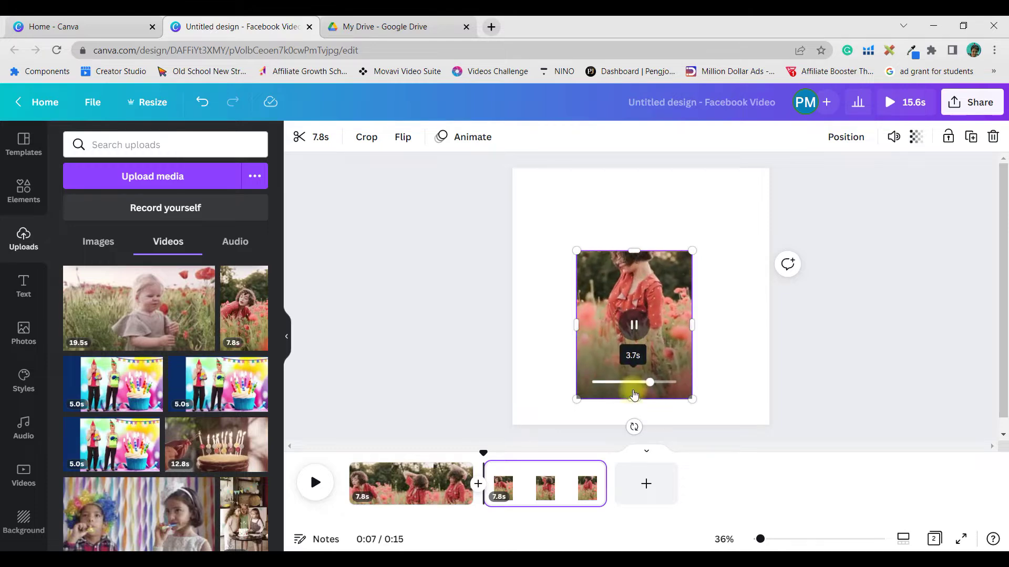
left_click_drag(631, 400, 641, 351)
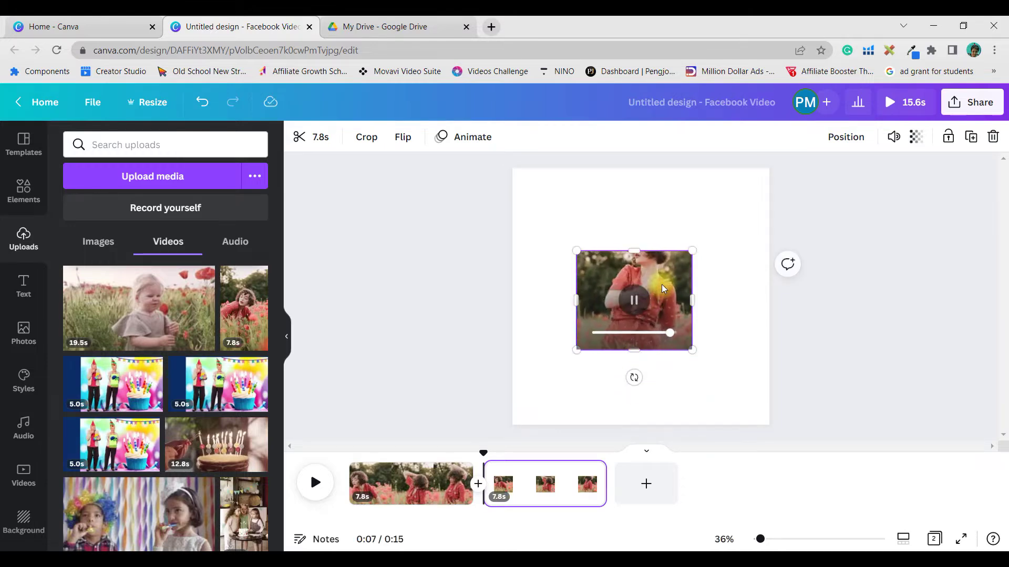
left_click_drag(661, 285, 662, 300)
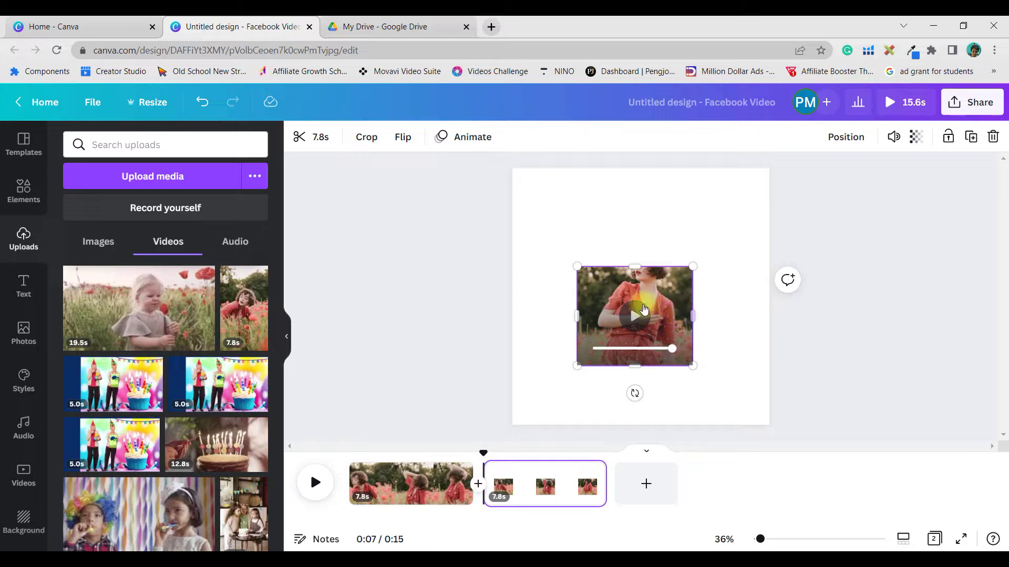
Step: Enlarge the second page's video to about 1,285 by 1,101 and position it to cover the whole page
left_click_drag(692, 268, 818, 158)
left_click_drag(680, 199, 615, 210)
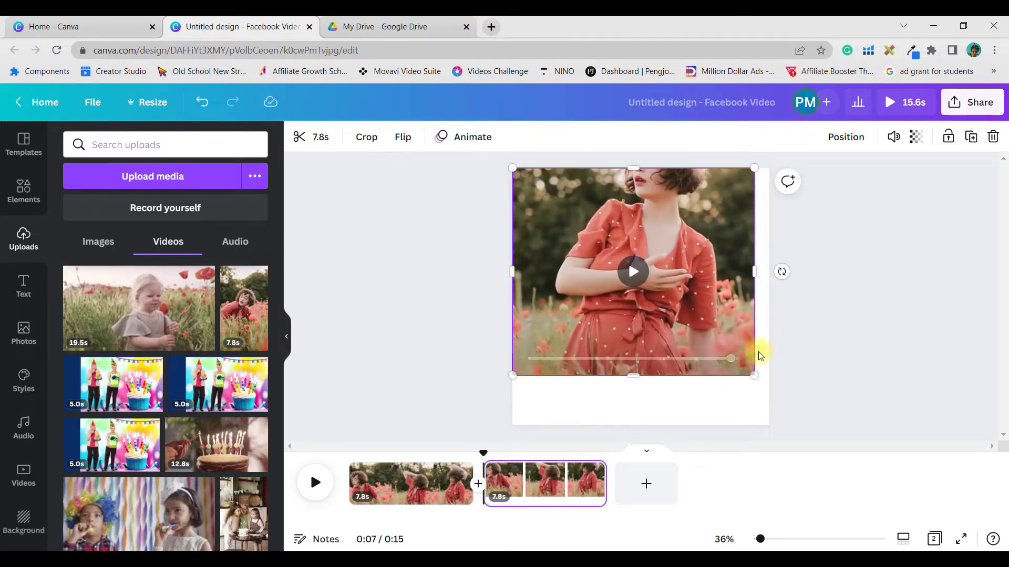
left_click_drag(758, 382, 781, 472)
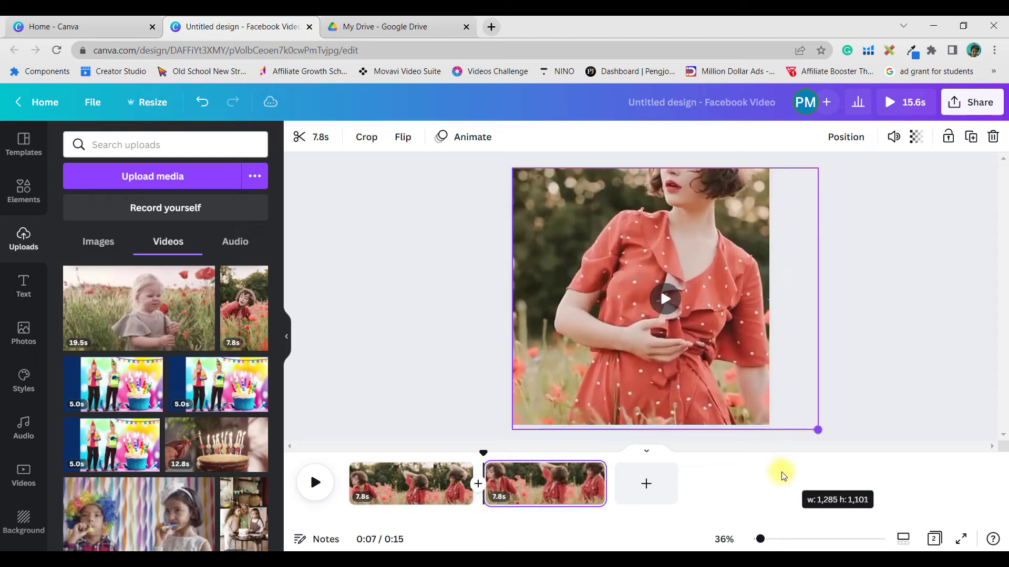
mouse_move(702, 331)
left_mouse_down()
mouse_move(693, 340)
mouse_move(692, 329)
left_mouse_up()
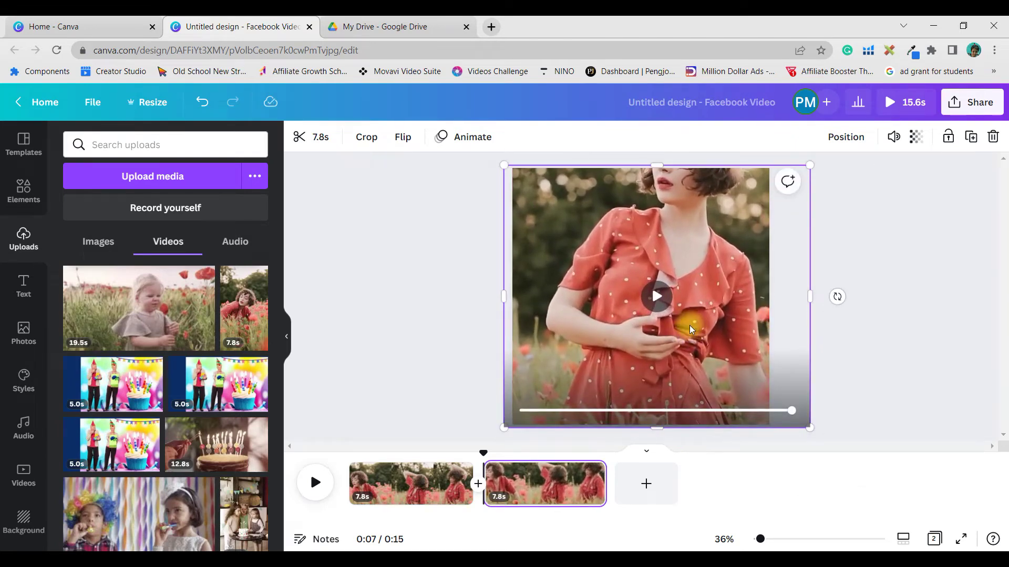
Step: Shift the footage down inside the second page's crop frame so the woman's head is fully in the picture
double_click(708, 335)
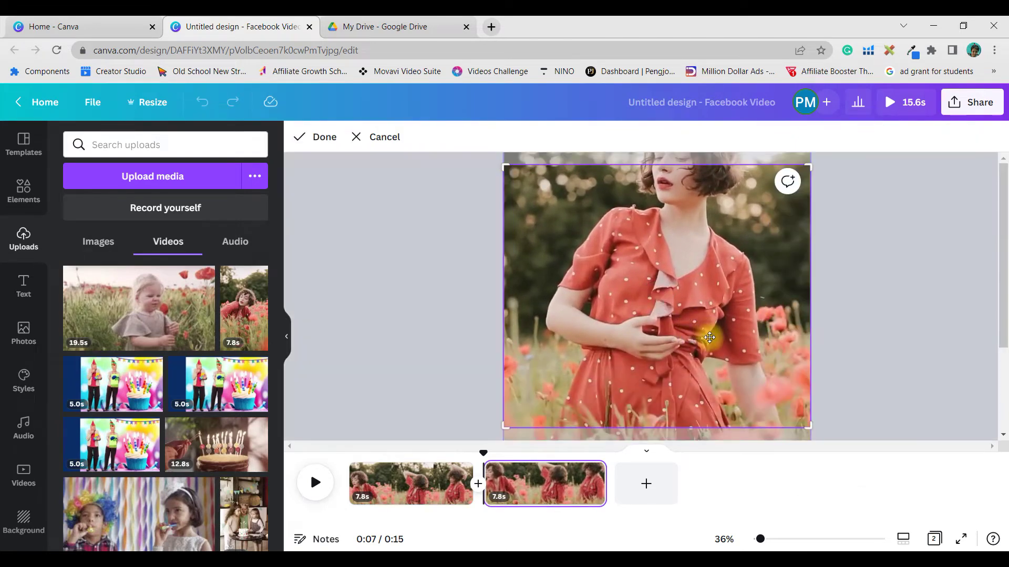
left_click_drag(709, 336, 708, 402)
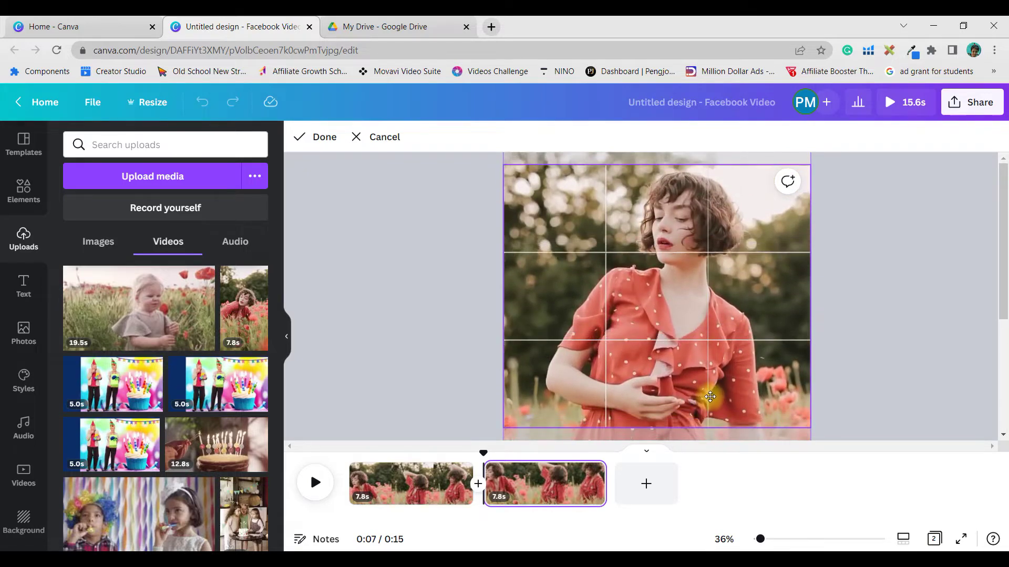
left_click(414, 295)
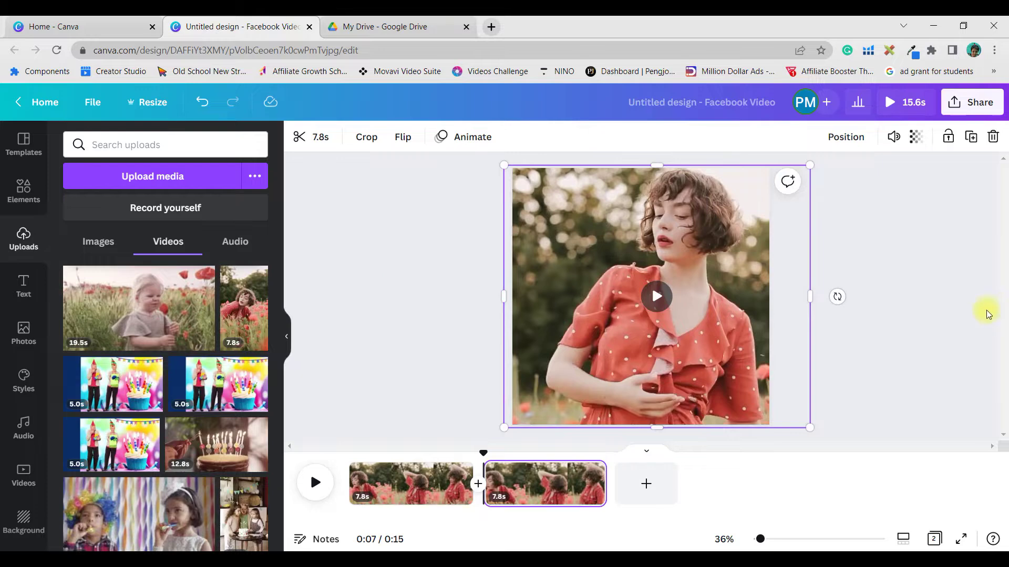
left_click(935, 308)
Step: Compare the framing of the two pages and delete the second page
left_click(564, 484)
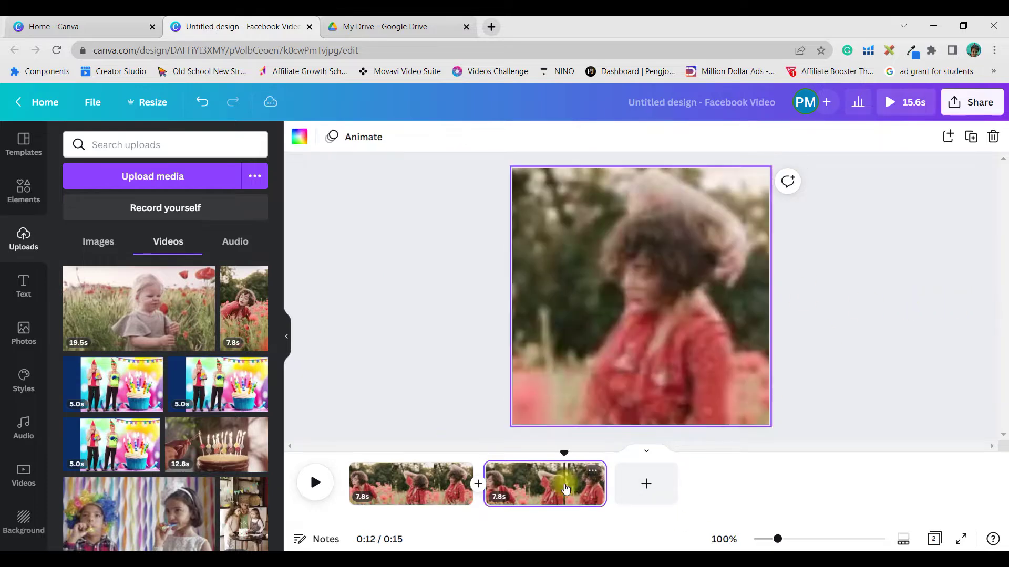
left_click(424, 491)
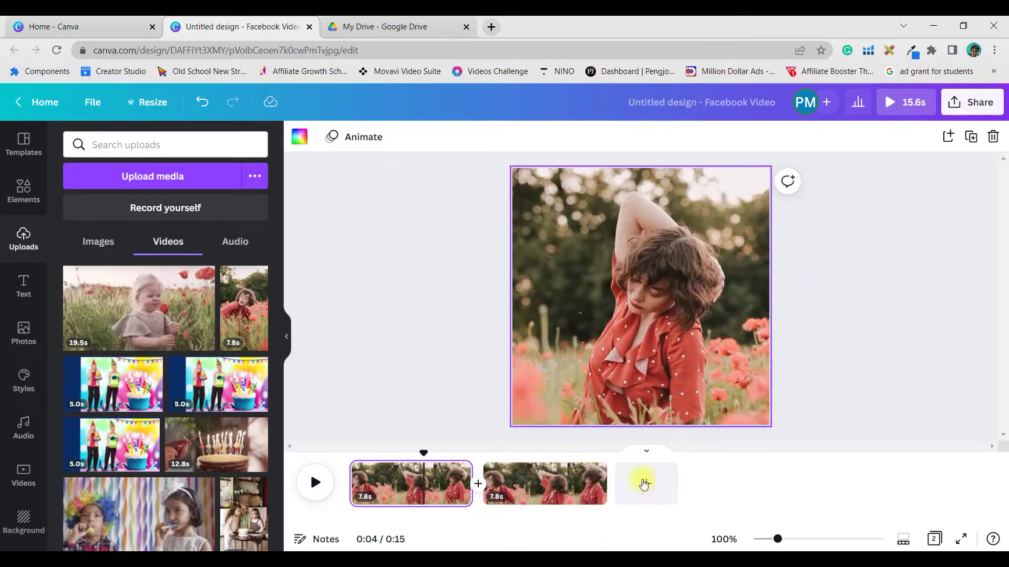
left_click(549, 486)
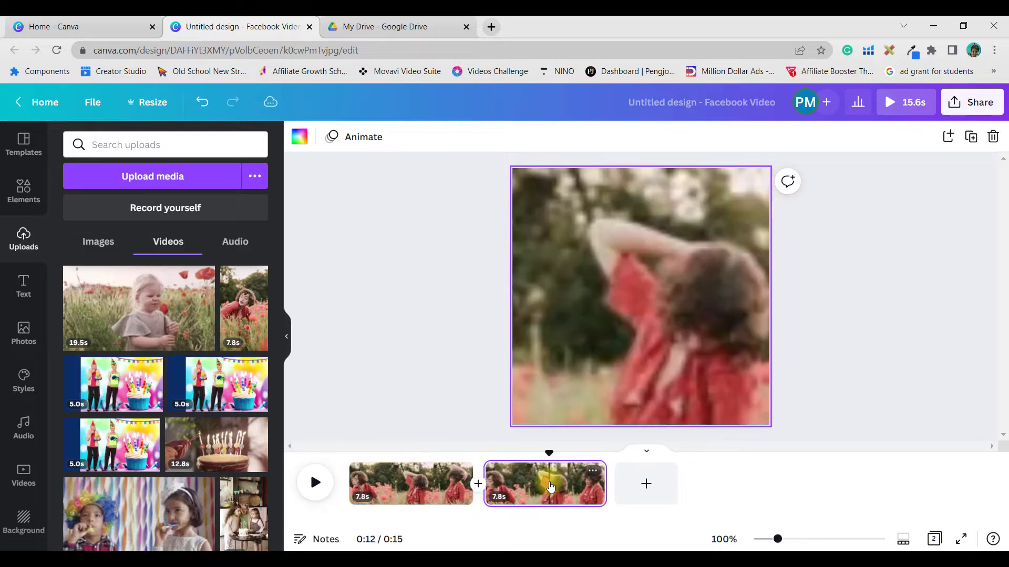
left_click(592, 471)
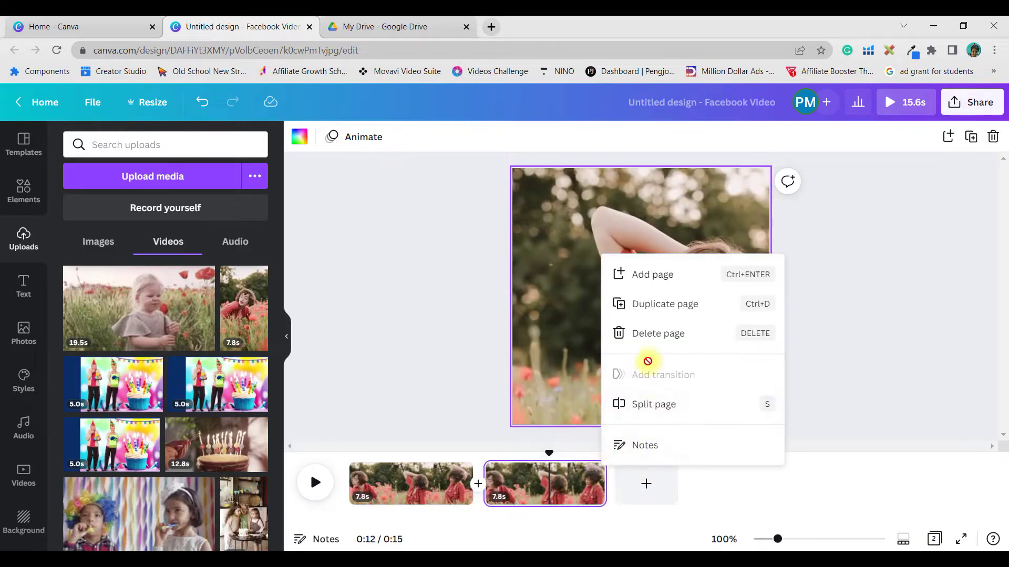
left_click(652, 333)
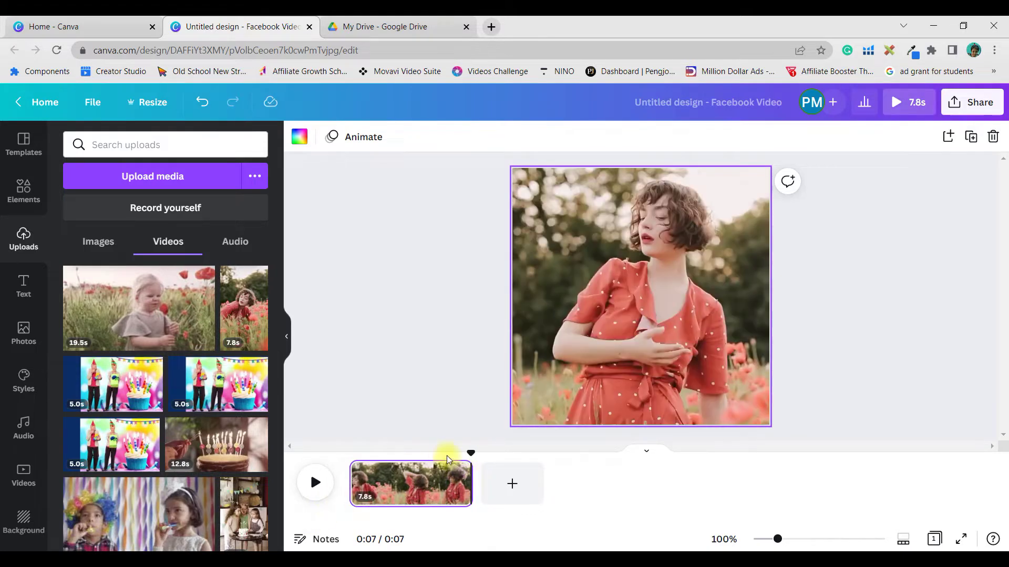
Step: Trim the remaining page's clip to 3.7 seconds and play it back from the start
left_click_drag(471, 452, 357, 455)
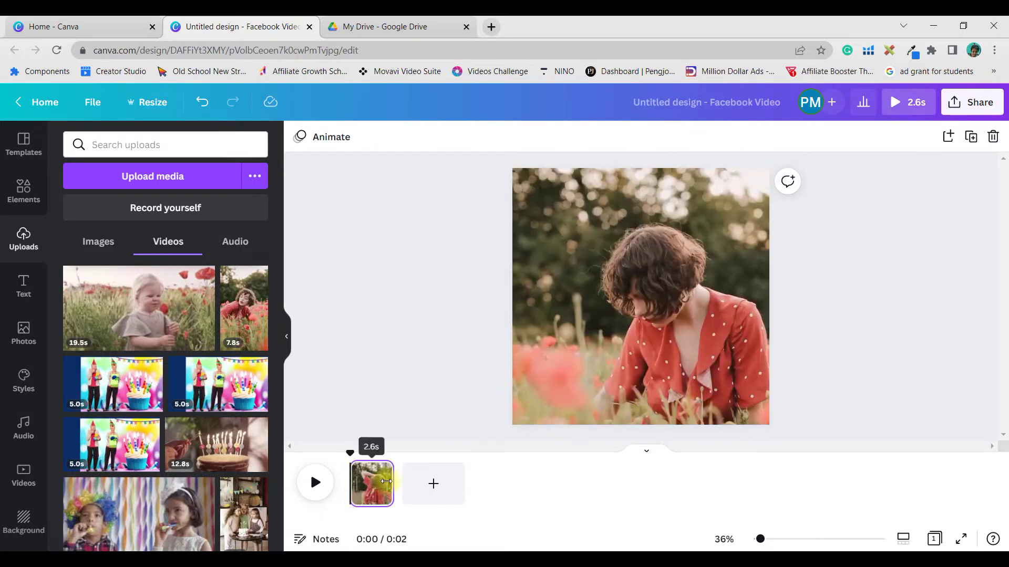
left_click_drag(390, 478, 408, 478)
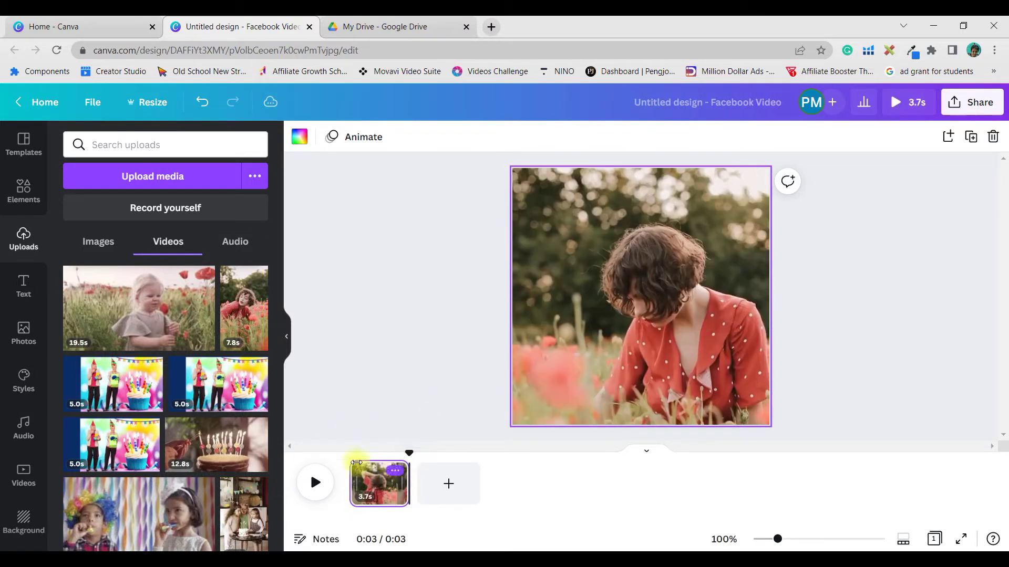
left_click(315, 482)
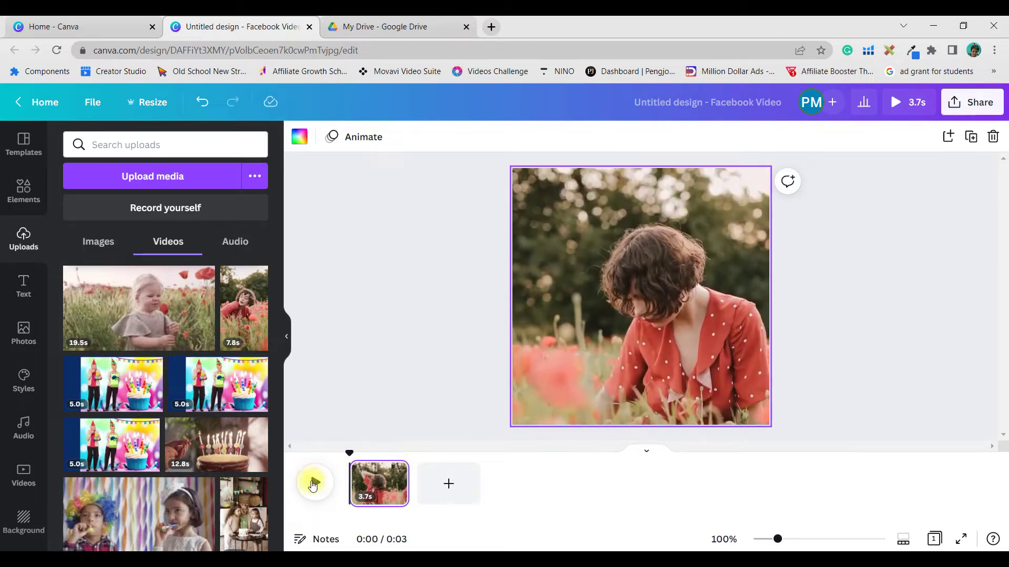
left_click(314, 485)
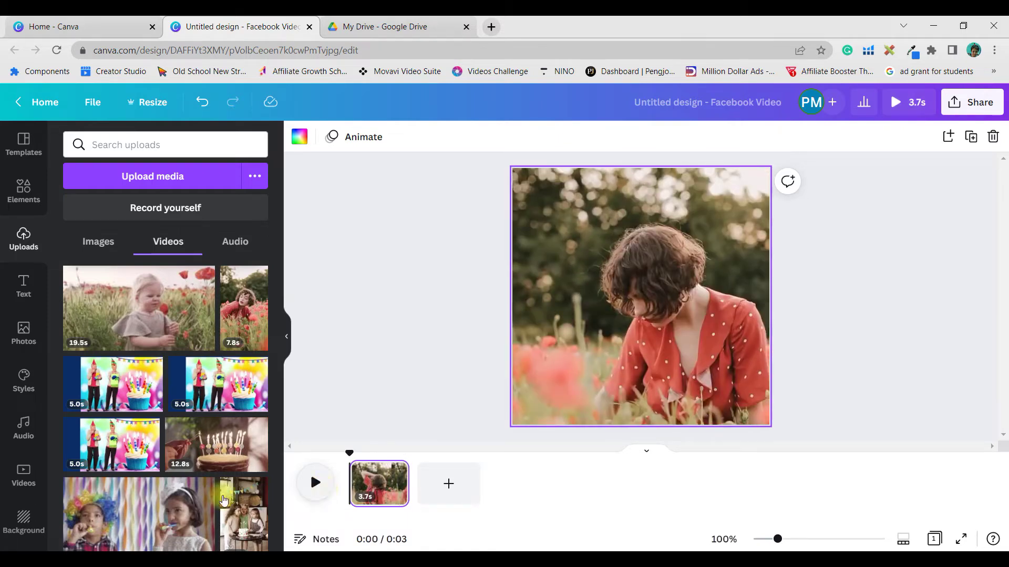
Step: Add a heading to the page, enlarge it to about font size 68.7 and place it near the page's lower edge
mouse_move(165, 493)
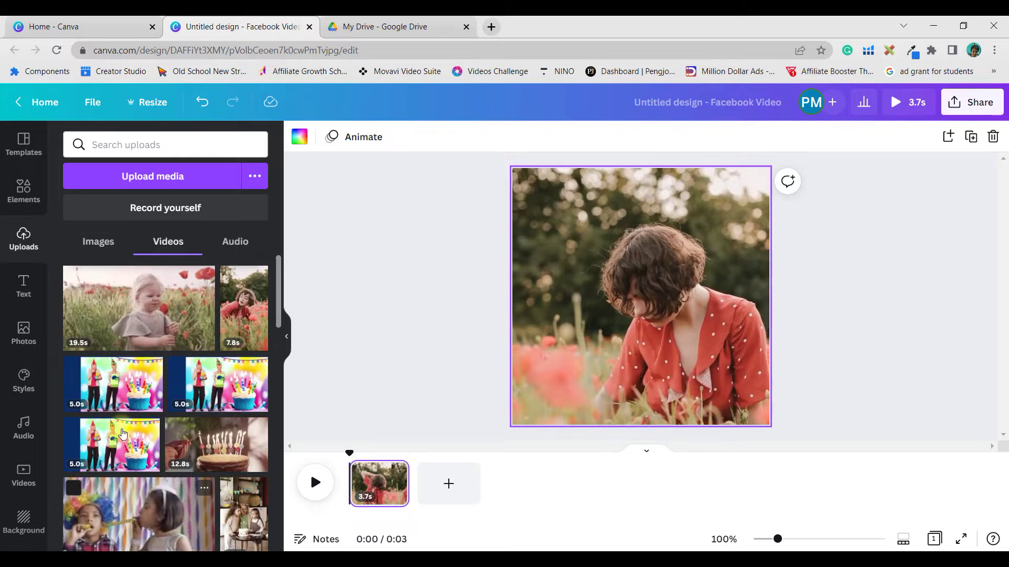
left_click(24, 297)
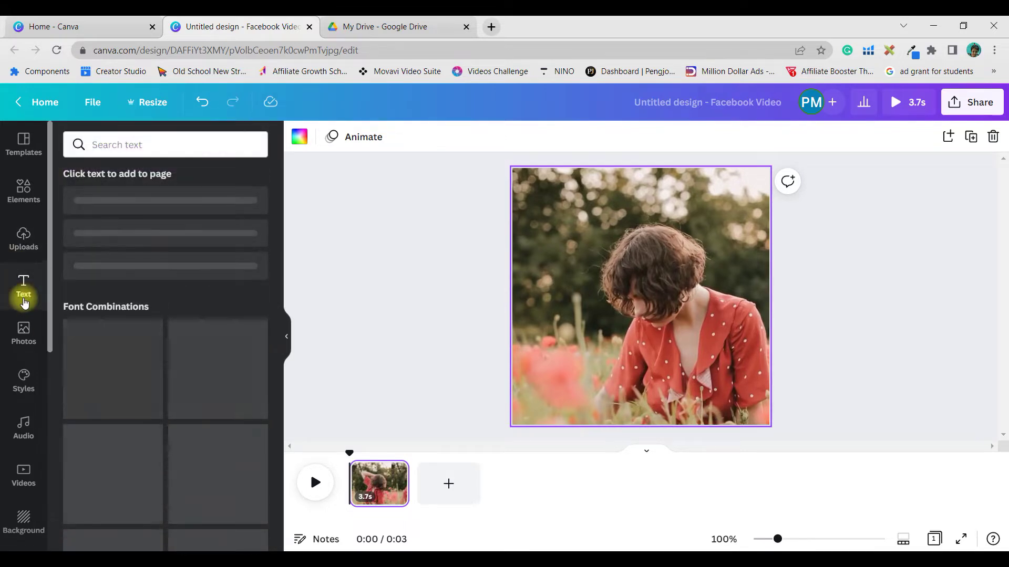
left_click(171, 210)
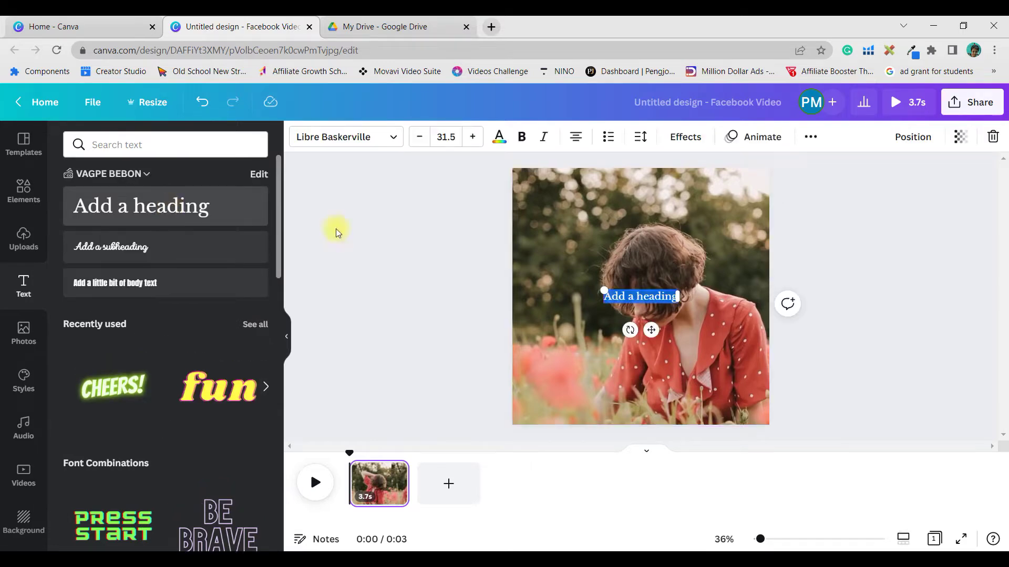
left_click_drag(564, 259, 520, 252)
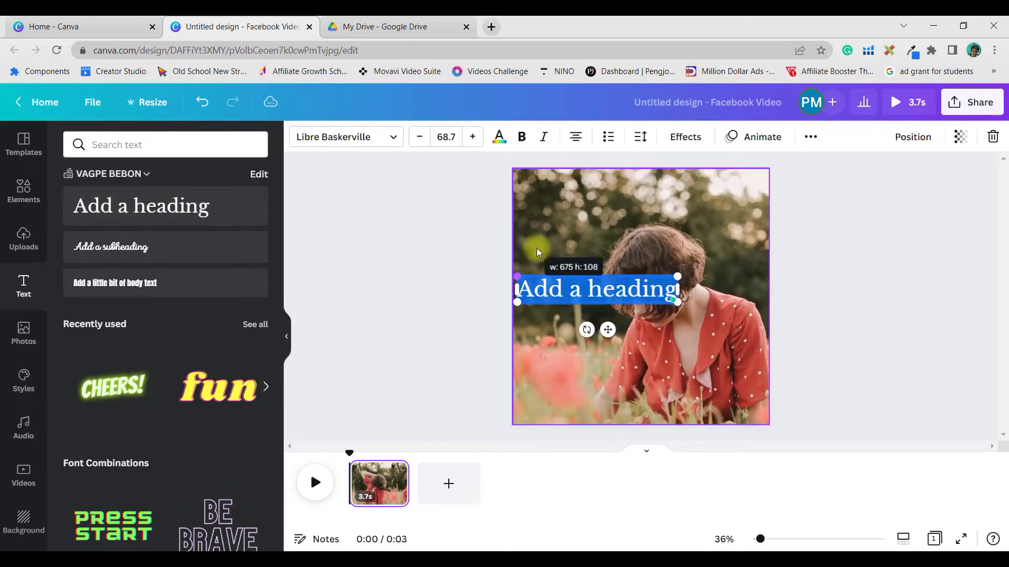
left_click_drag(606, 330, 651, 435)
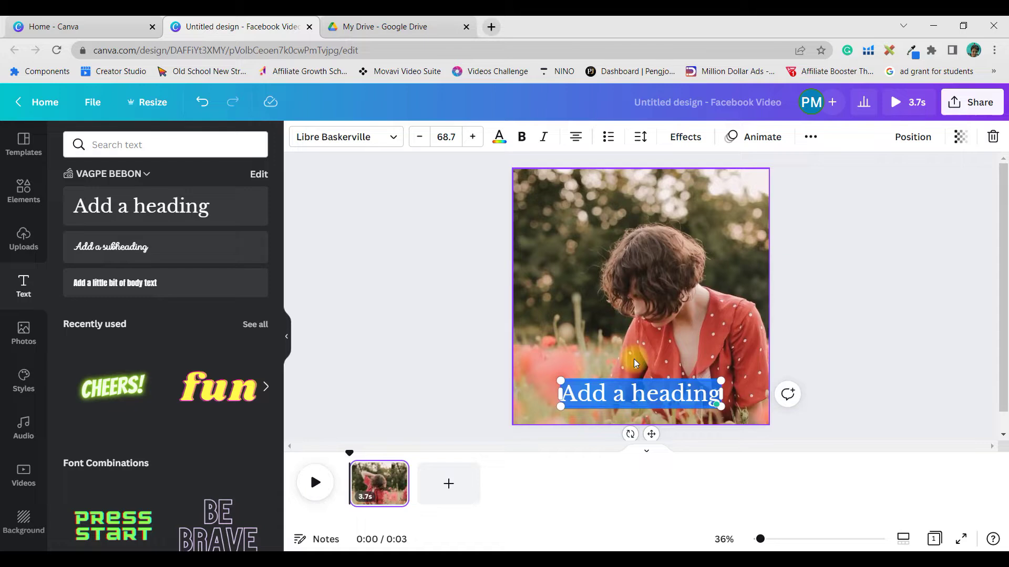
Step: Replace the heading's placeholder text with "Have A Good Day" and convert it to uppercase
type("Ha")
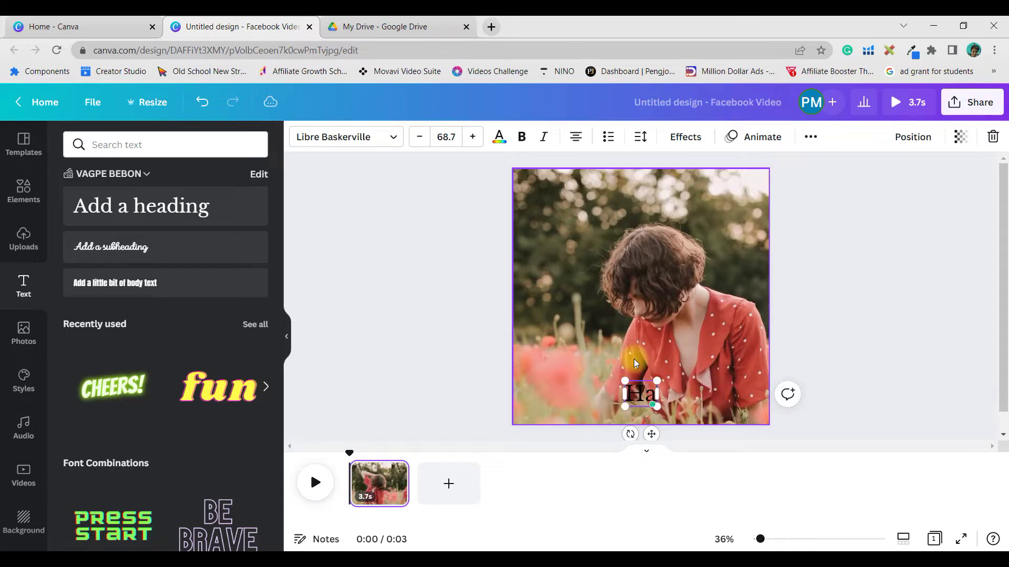
type("ve A Good Day")
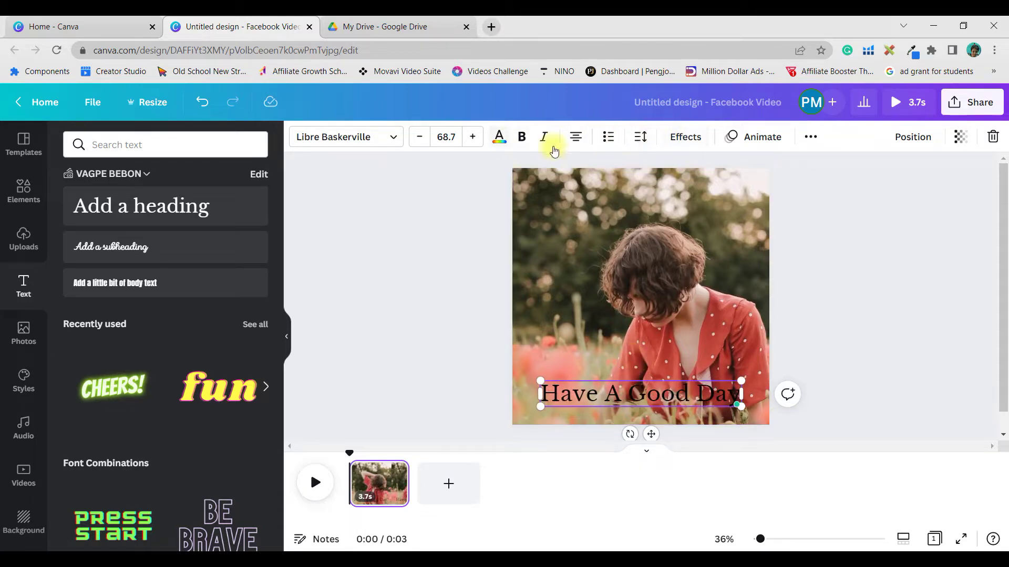
left_click(812, 139)
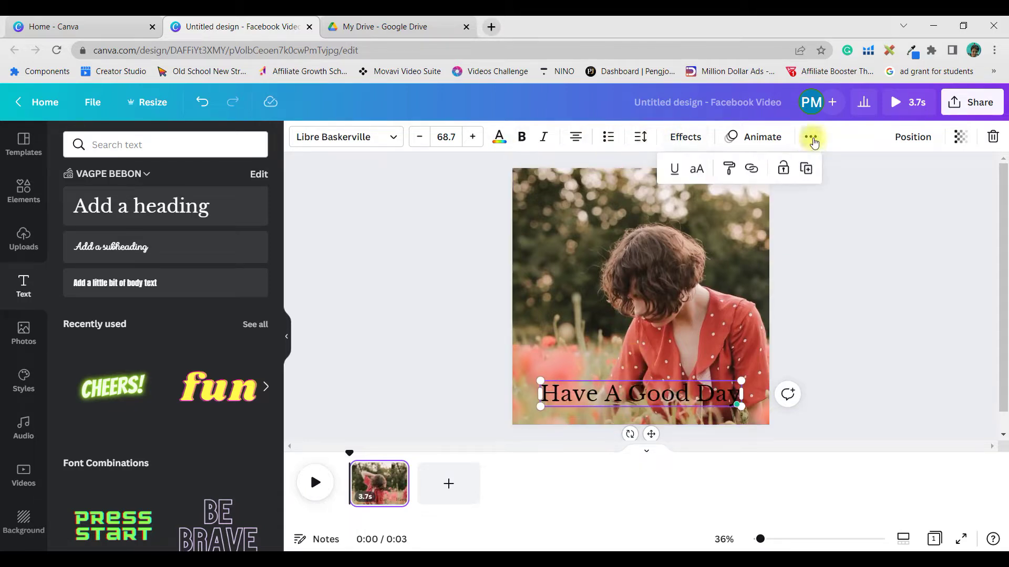
left_click(697, 168)
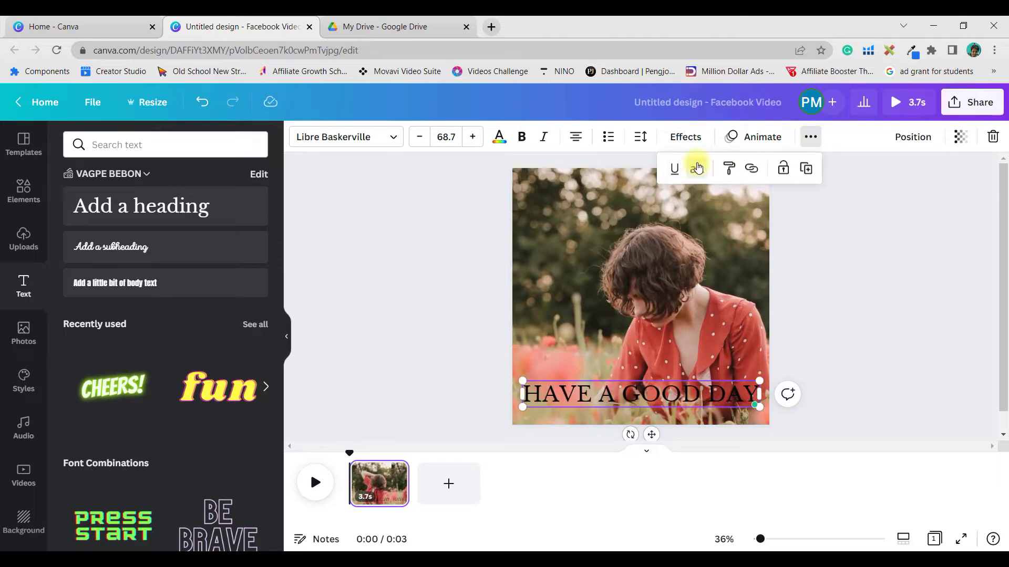
Step: Apply the Splice effect to the heading with an offset of 1 and white as the effect colour
left_click(688, 138)
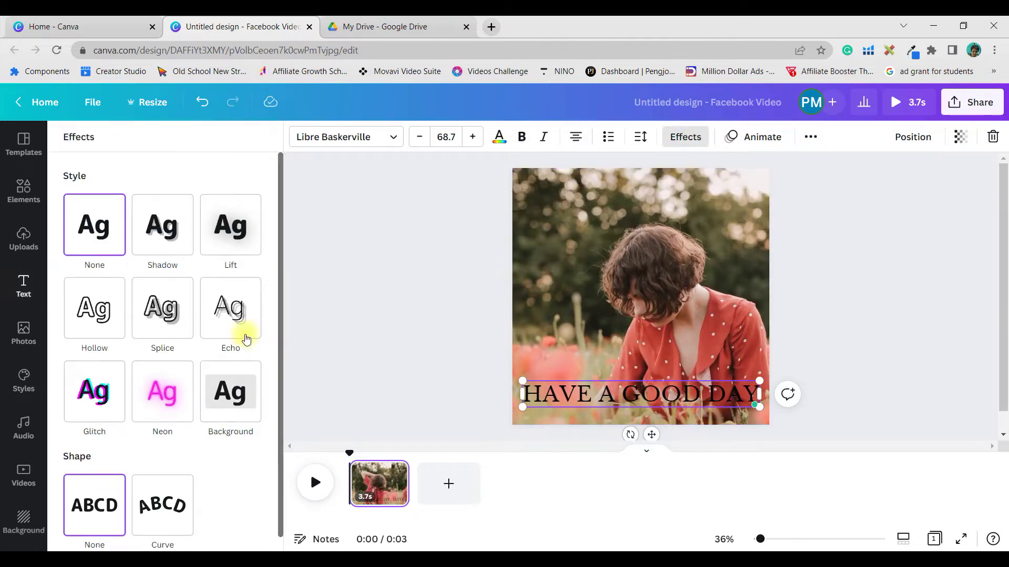
left_click(167, 314)
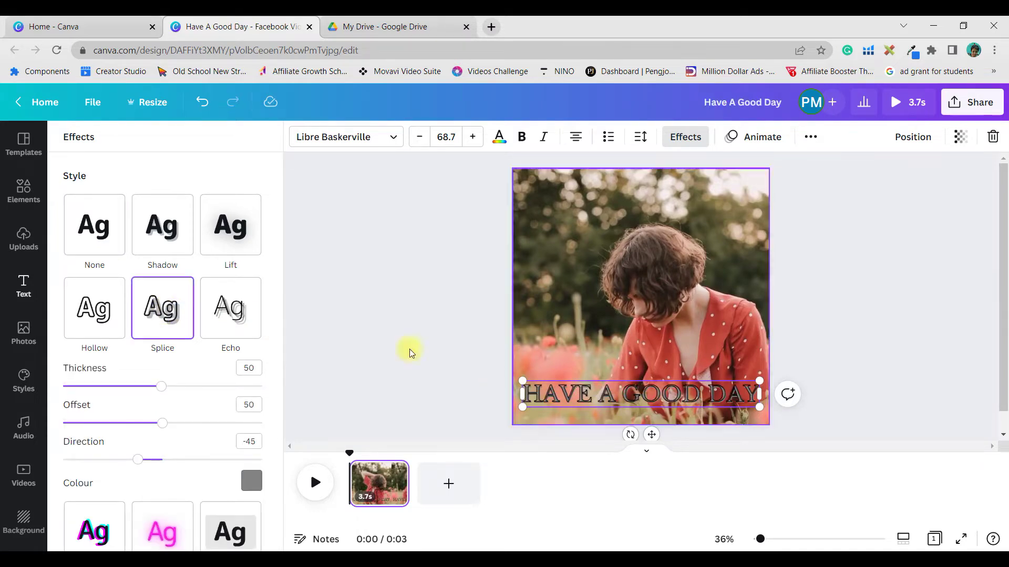
left_click_drag(164, 426, 75, 426)
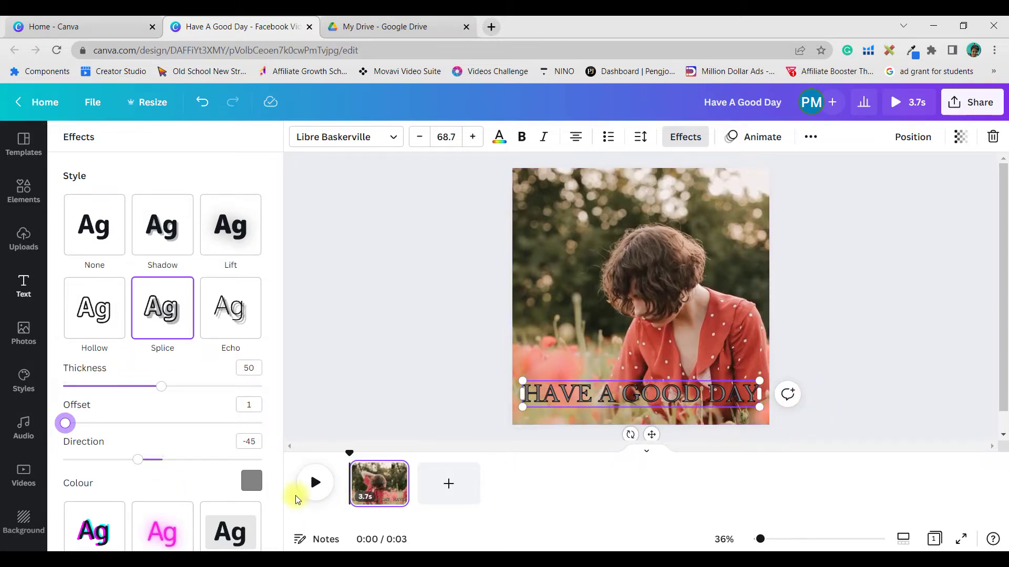
left_click(251, 481)
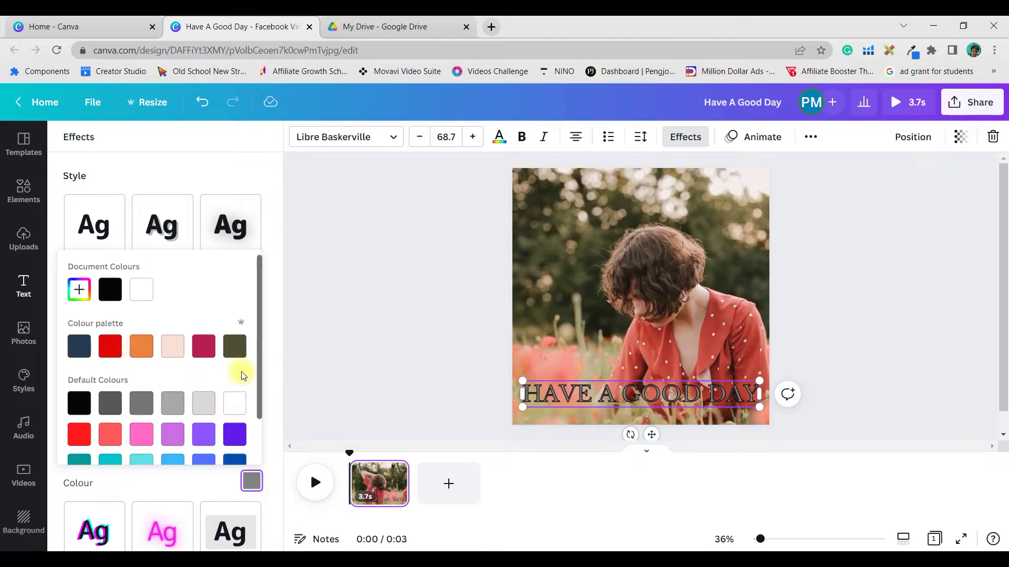
left_click(111, 346)
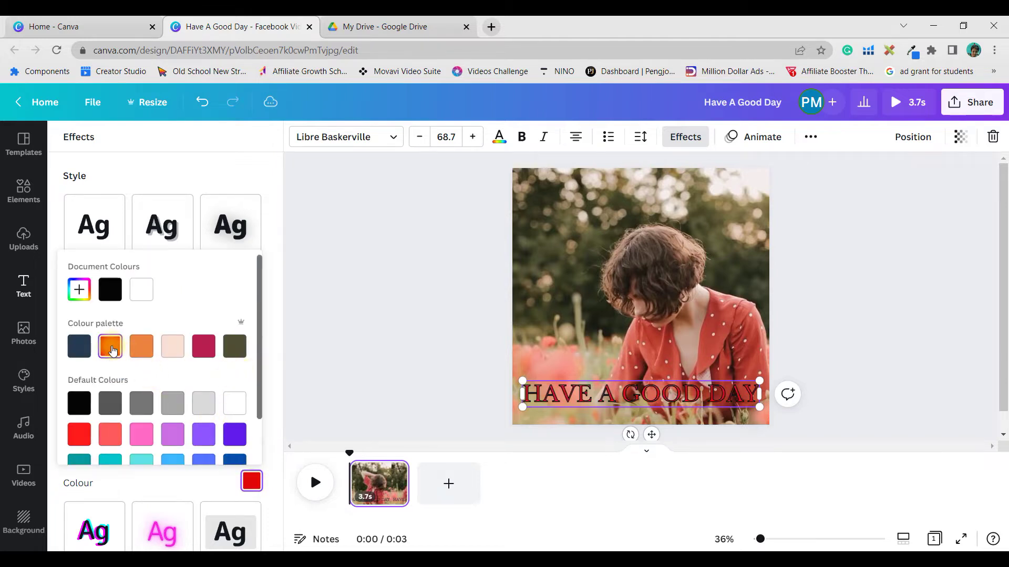
scroll(221, 368, "down", 1)
left_click(234, 344)
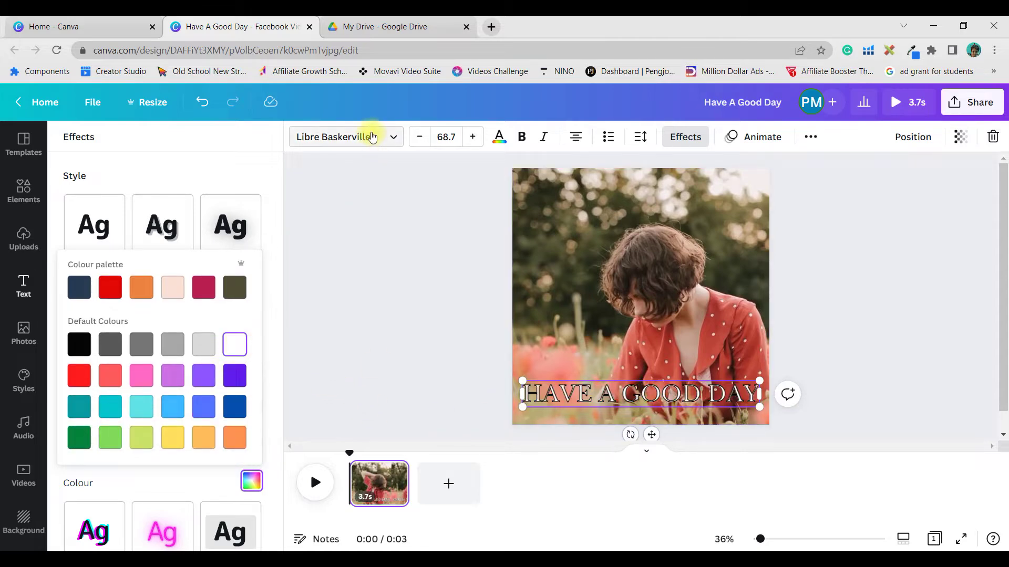
Step: Set the heading's font to League Spartan and increase the Splice thickness to about 68
left_click(372, 137)
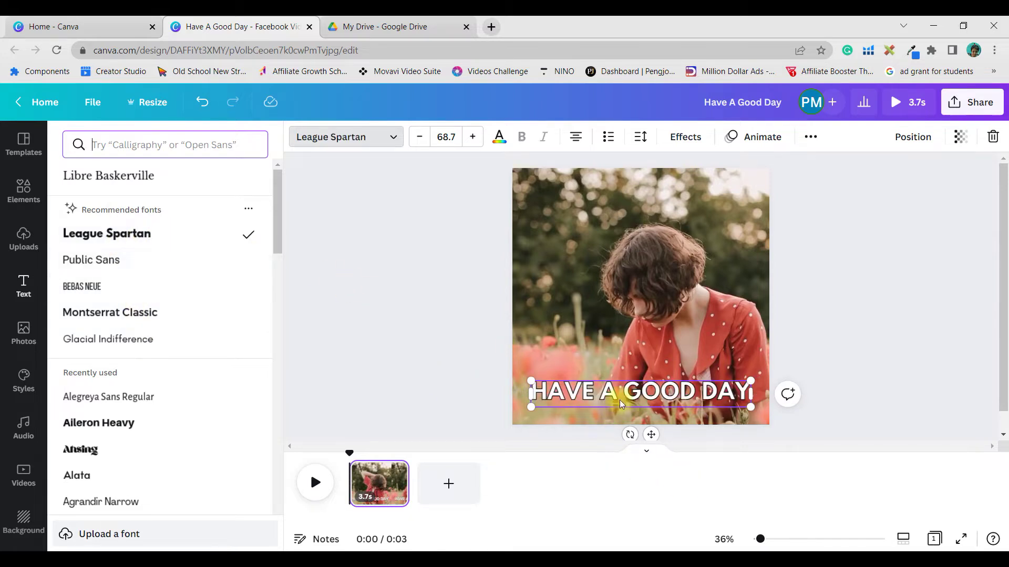
left_click(881, 405)
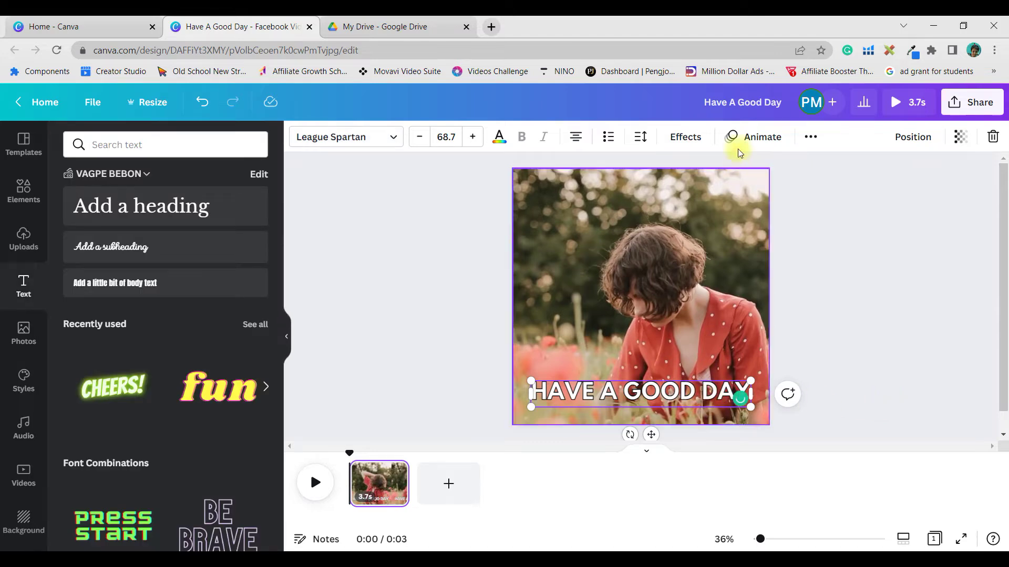
left_click(686, 136)
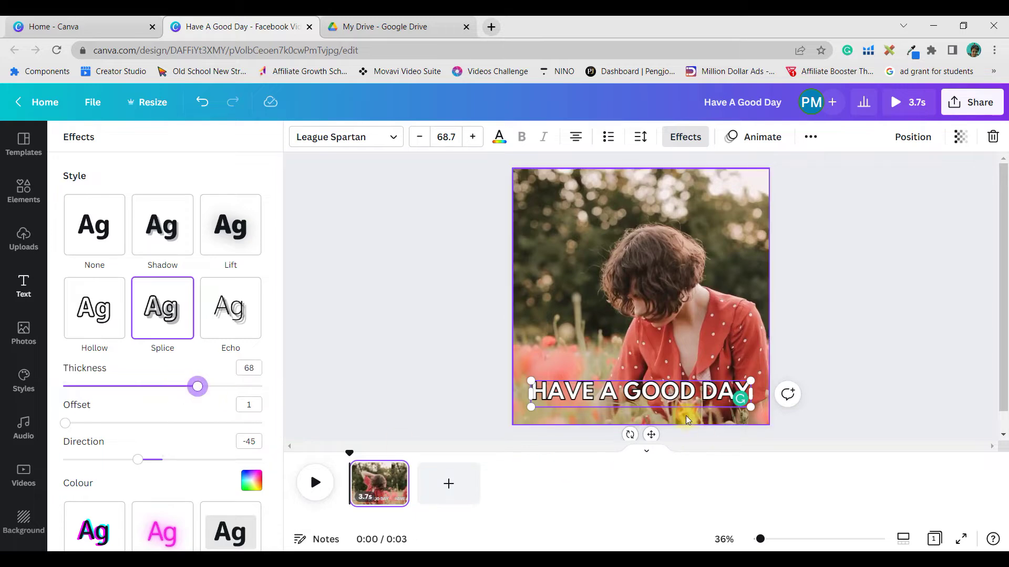
left_click(902, 406)
Step: Nudge the heading slightly lower on the page and preview the video with its text
left_click_drag(690, 387, 686, 395)
left_click(877, 379)
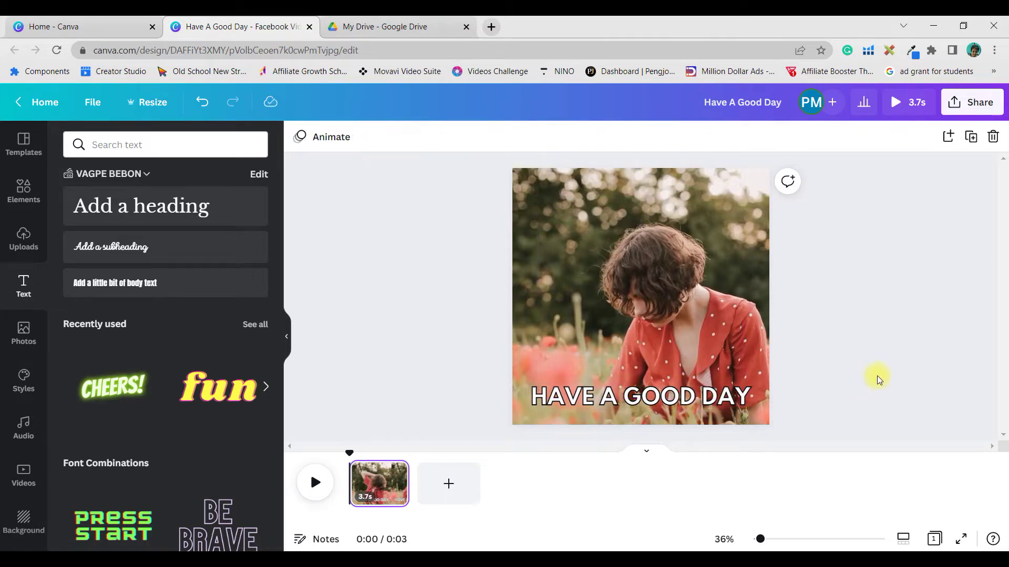
left_click(929, 96)
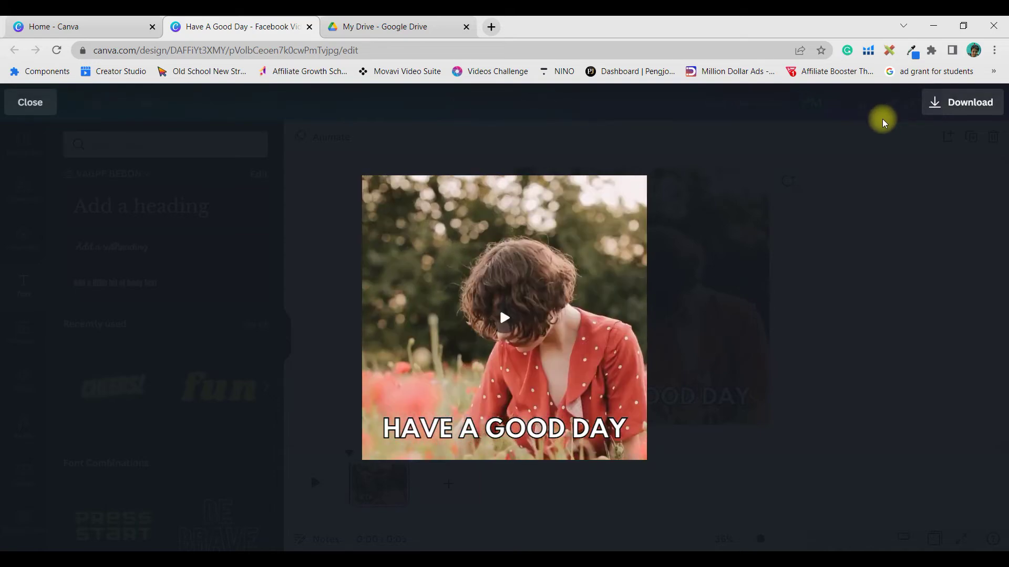
left_click(27, 102)
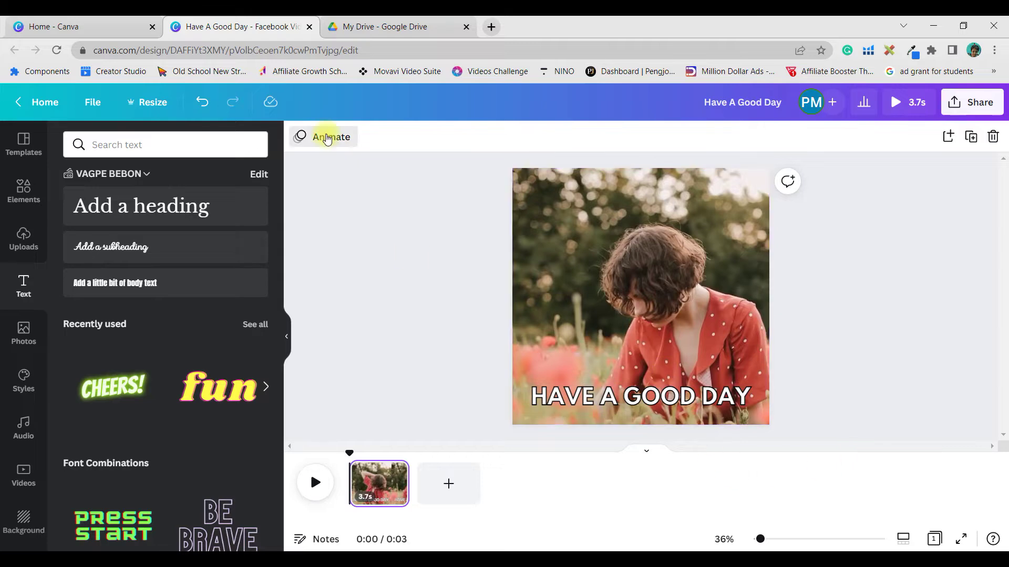
Step: Try the Bounce text animation on the heading with the Word and Character writing styles
left_click(734, 401)
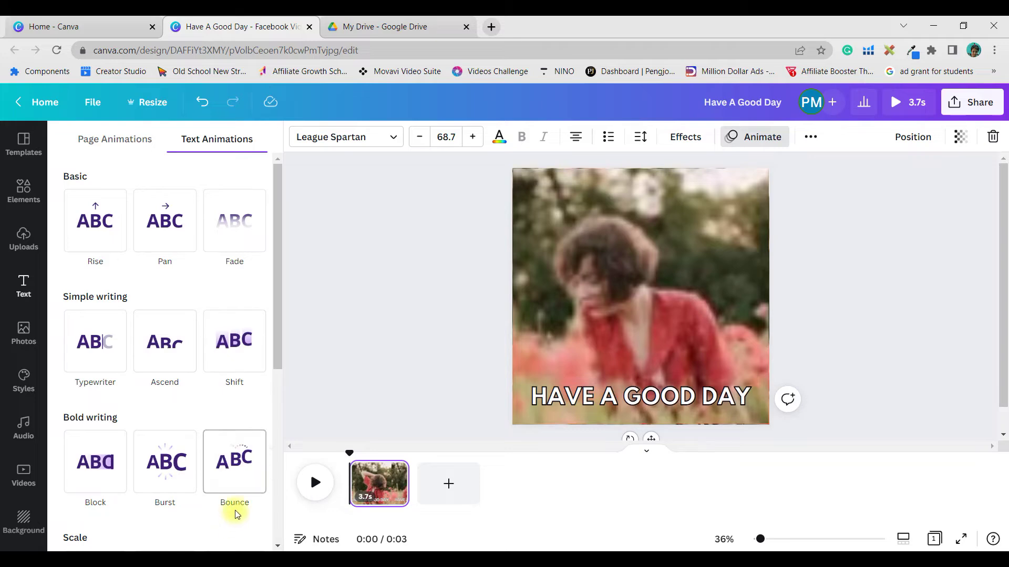
left_click(234, 469)
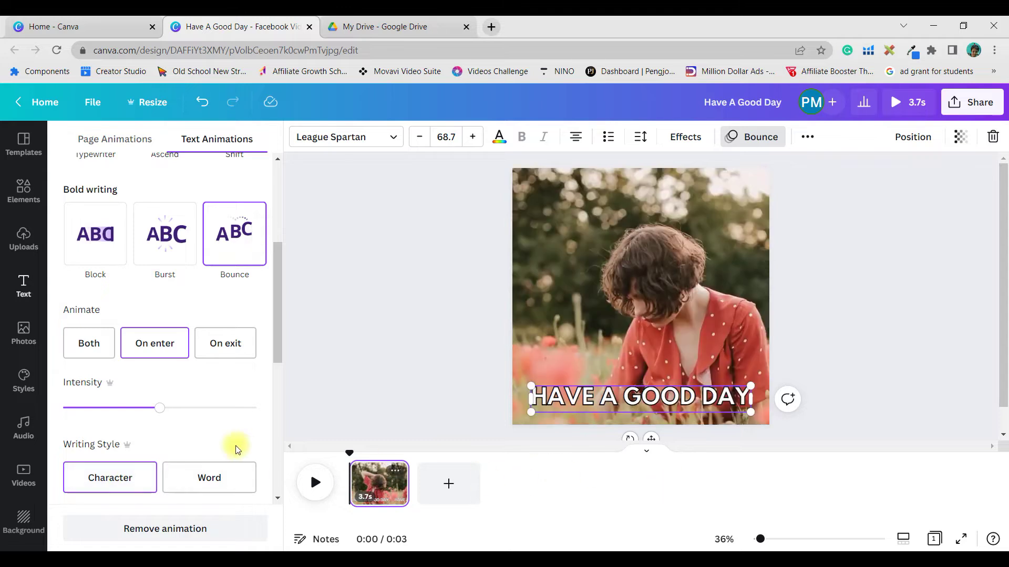
left_click(203, 482)
left_click(141, 479)
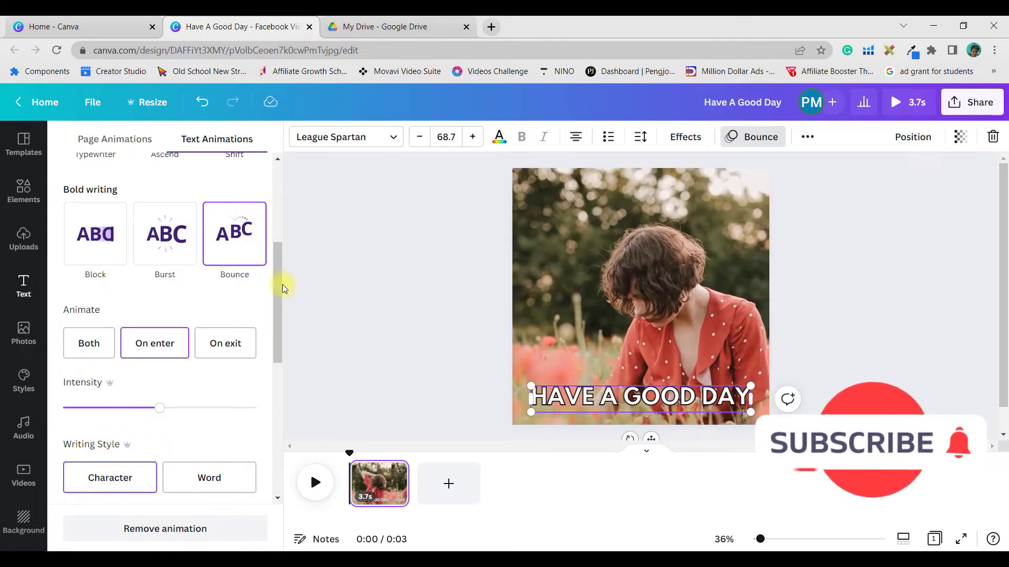
Step: Apply the Pan text animation to the heading
scroll(153, 289, "up", 5)
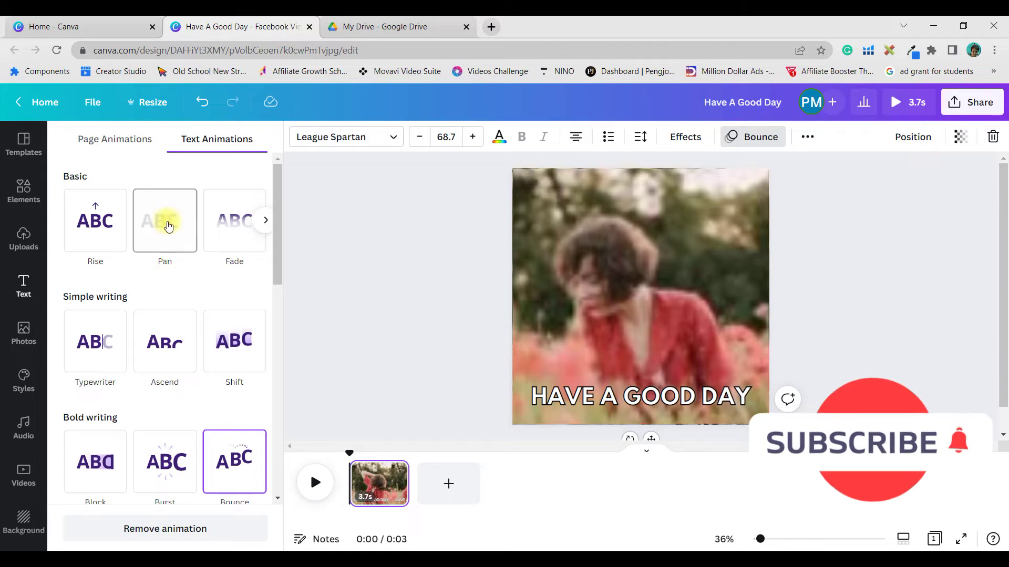
left_click(167, 226)
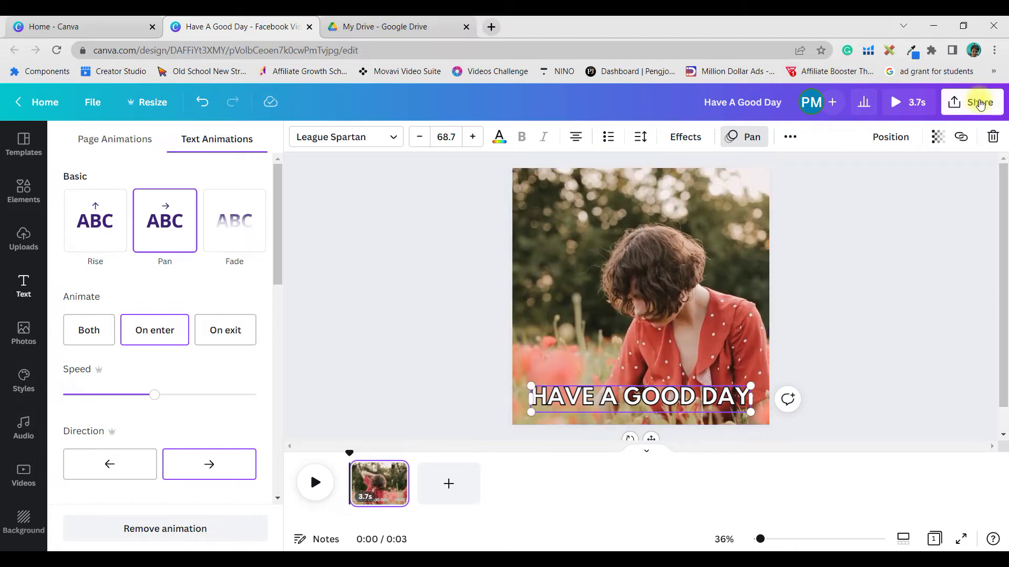
Step: Download the design as a GIF and dismiss the download window
left_click(979, 105)
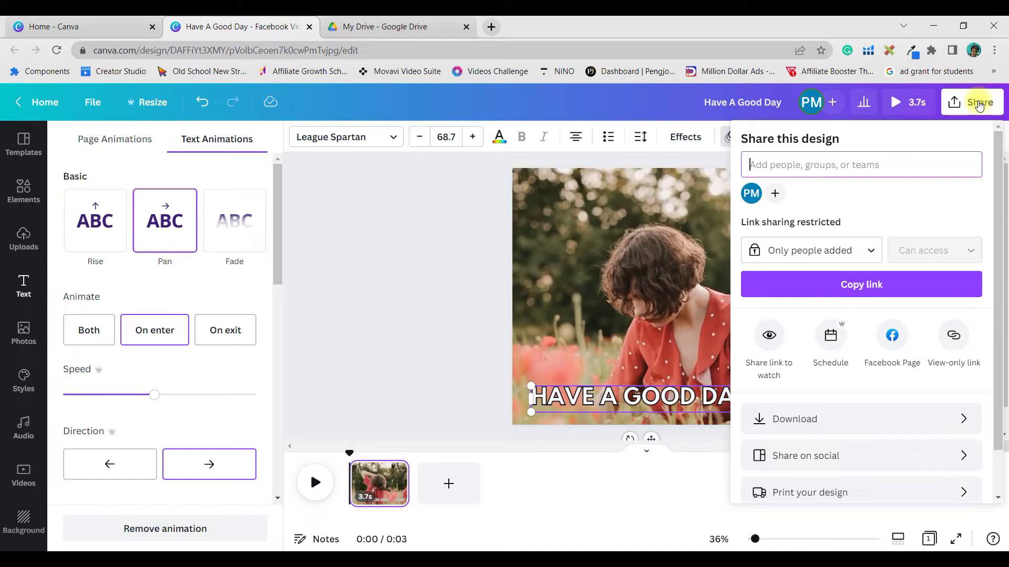
left_click(885, 418)
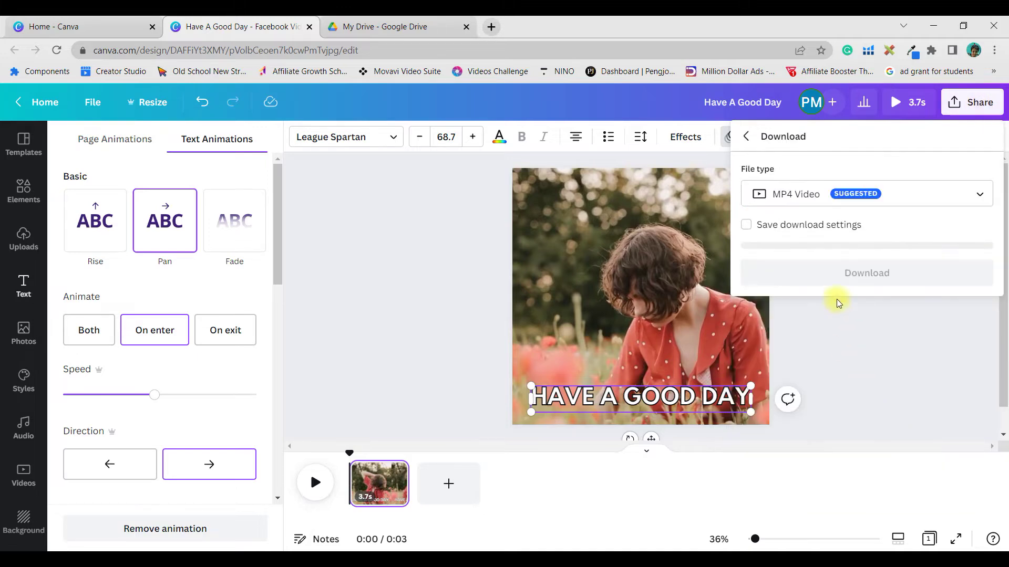
left_click(890, 207)
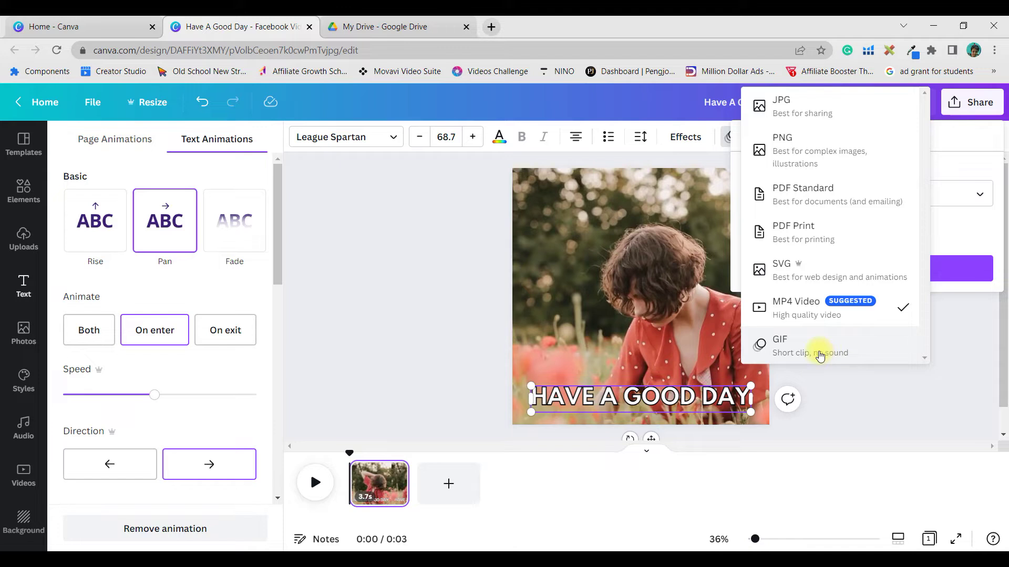
left_click(820, 355)
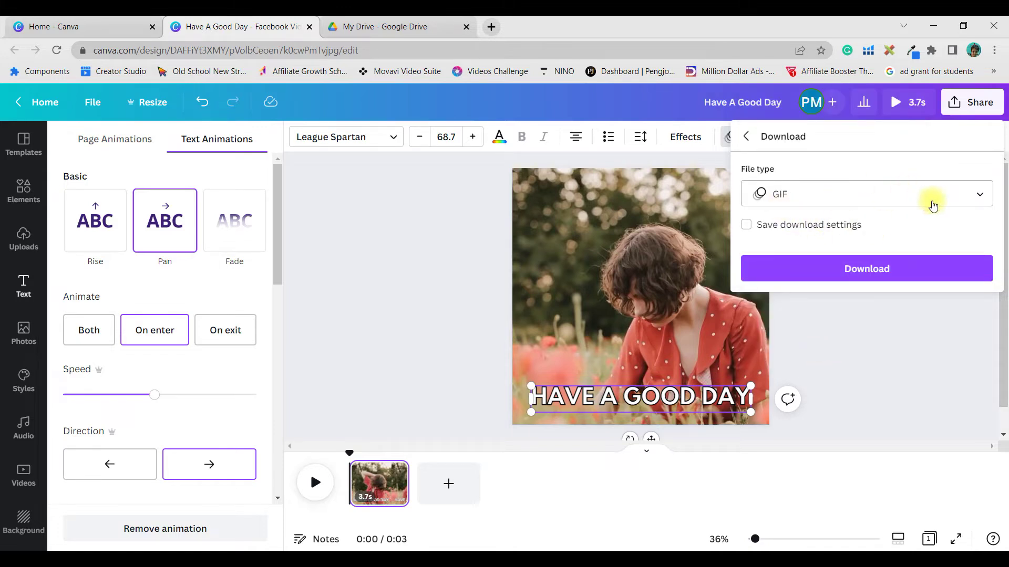
left_click(855, 267)
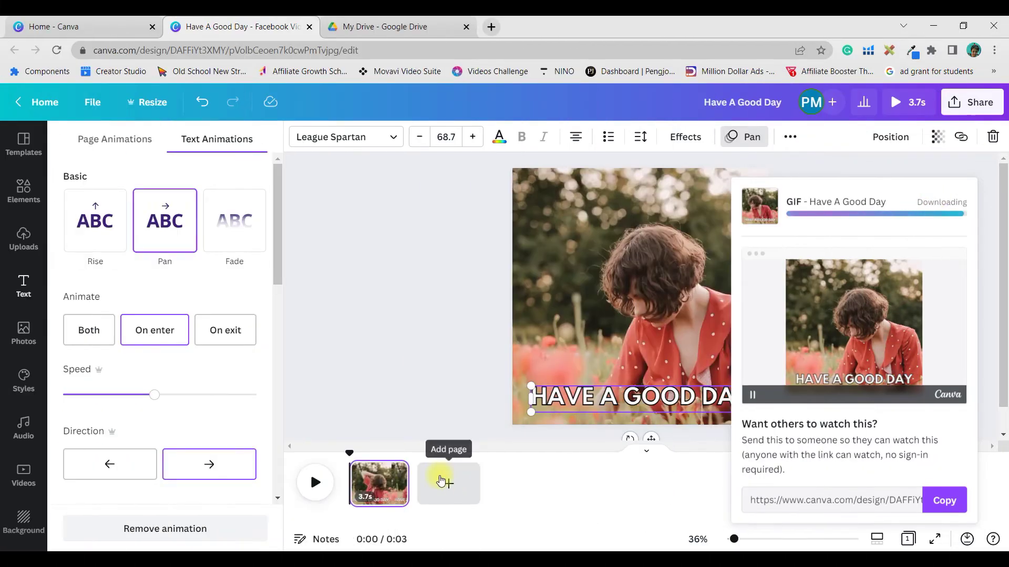
left_click(909, 235)
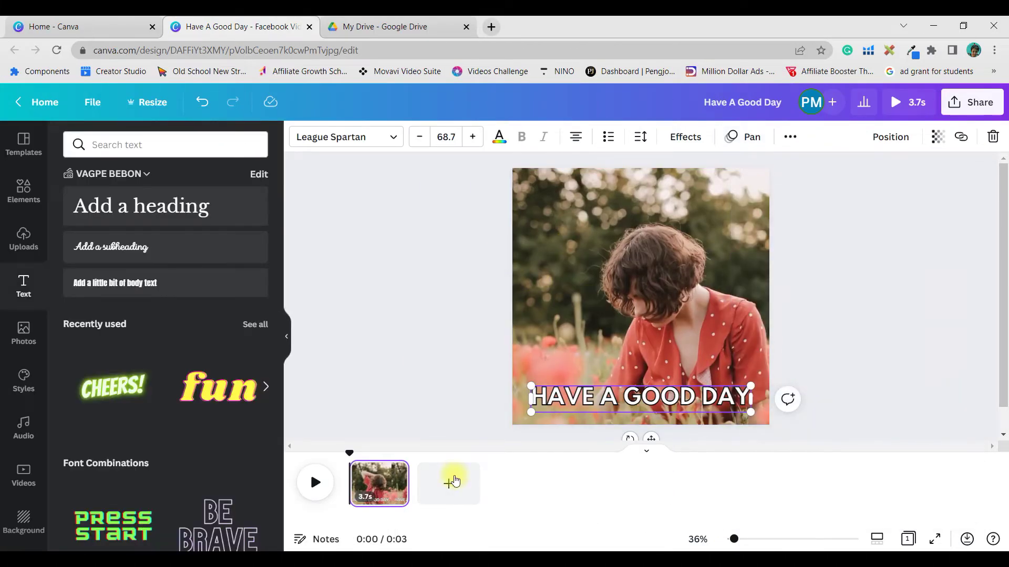
Step: Add a second page and place the 16.4-second portrait video of the woman from the uploaded videos on it
left_click(447, 483)
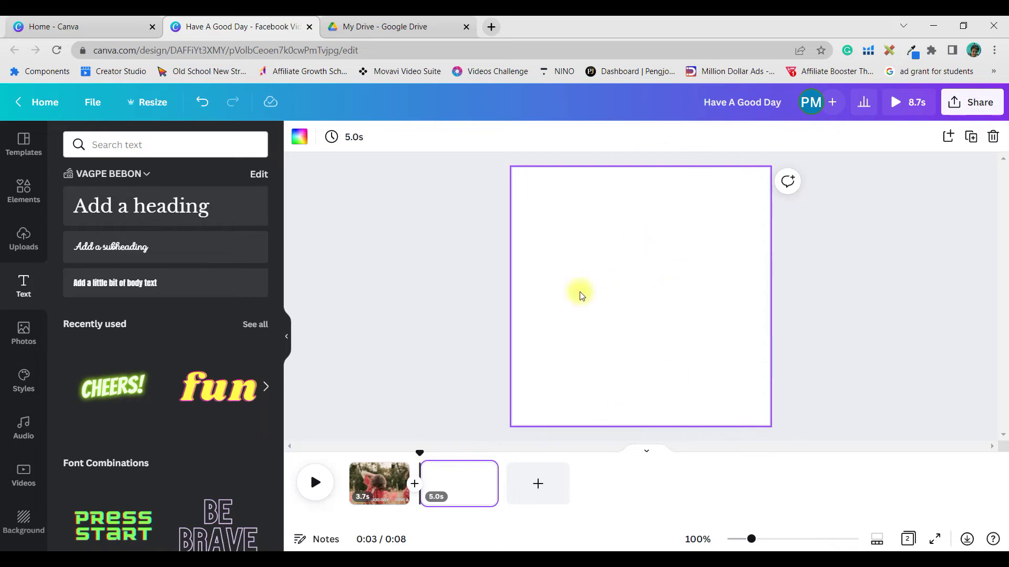
left_click(24, 237)
scroll(205, 303, "down", 5)
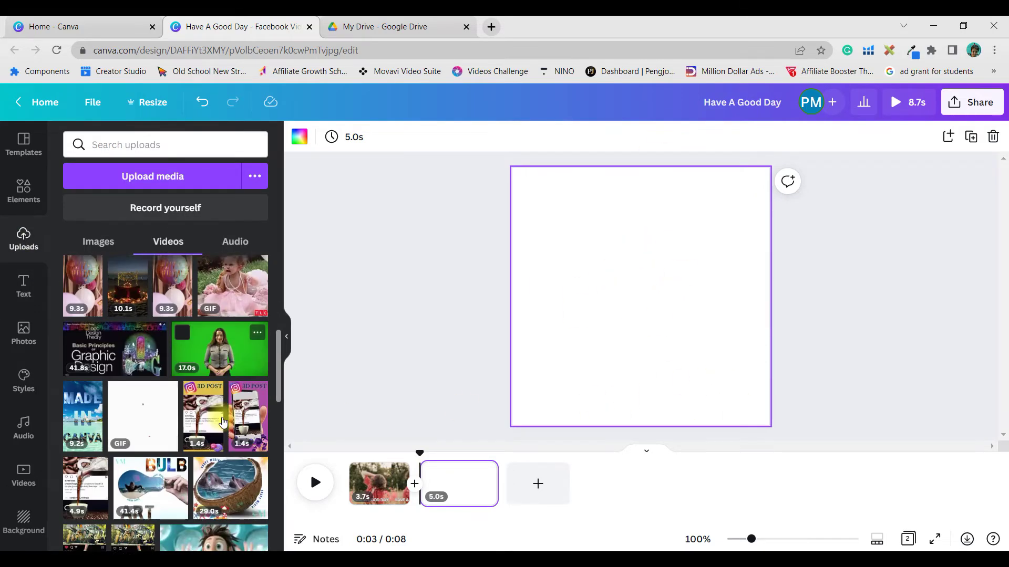
scroll(223, 422, "down", 5)
scroll(231, 436, "down", 5)
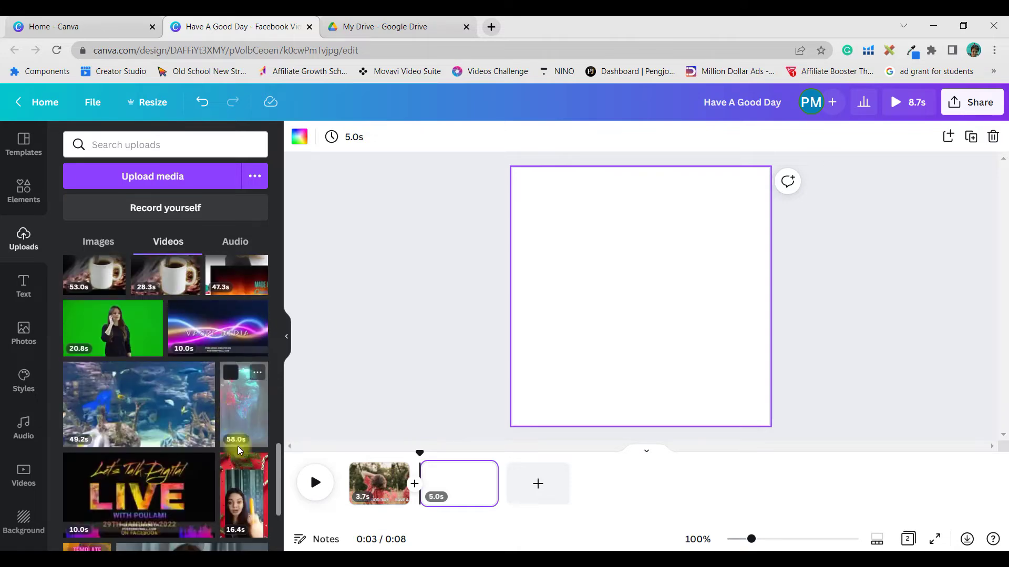
left_click(244, 512)
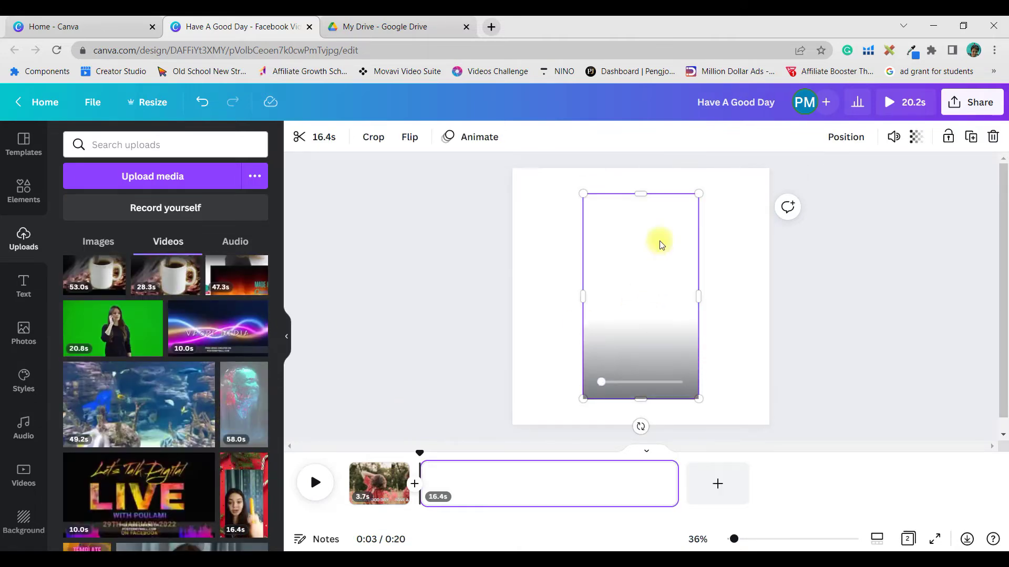
left_click_drag(644, 194, 646, 234)
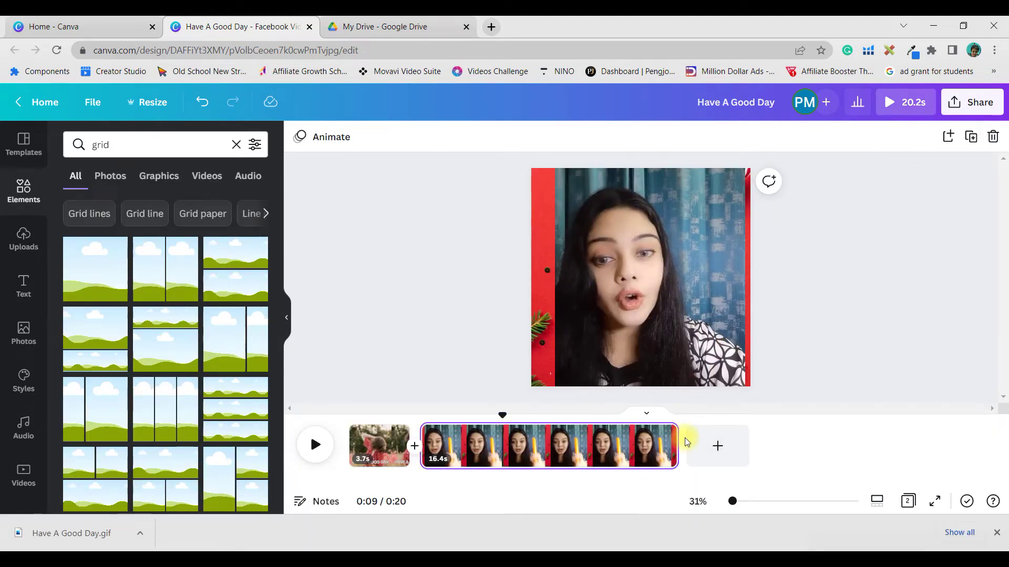
Step: Trim the end of the second page's video so that the page lasts 16.1 seconds
mouse_move(674, 438)
left_mouse_down()
mouse_move(577, 445)
mouse_move(670, 446)
left_mouse_up()
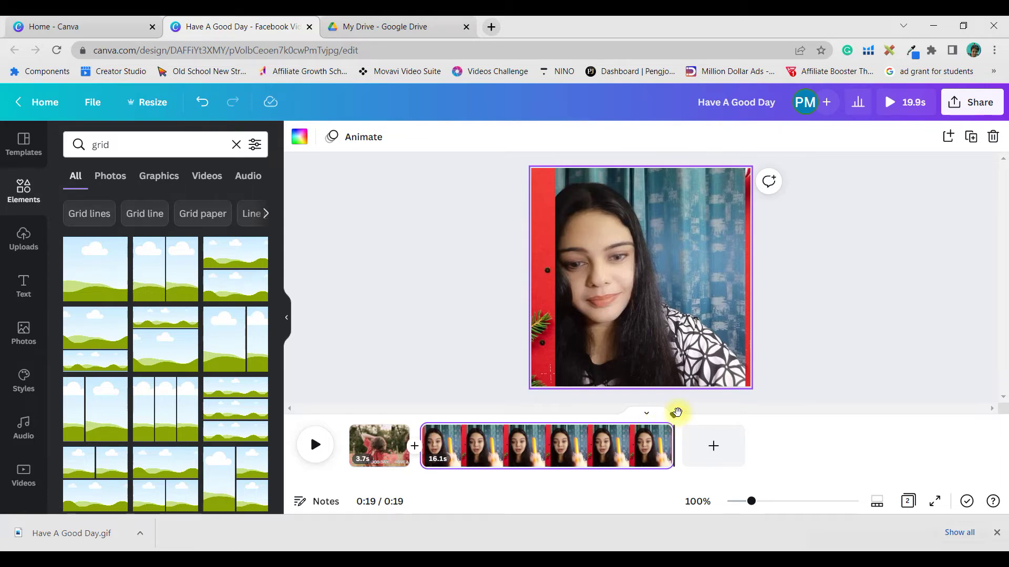
left_click(675, 414)
left_click(664, 418)
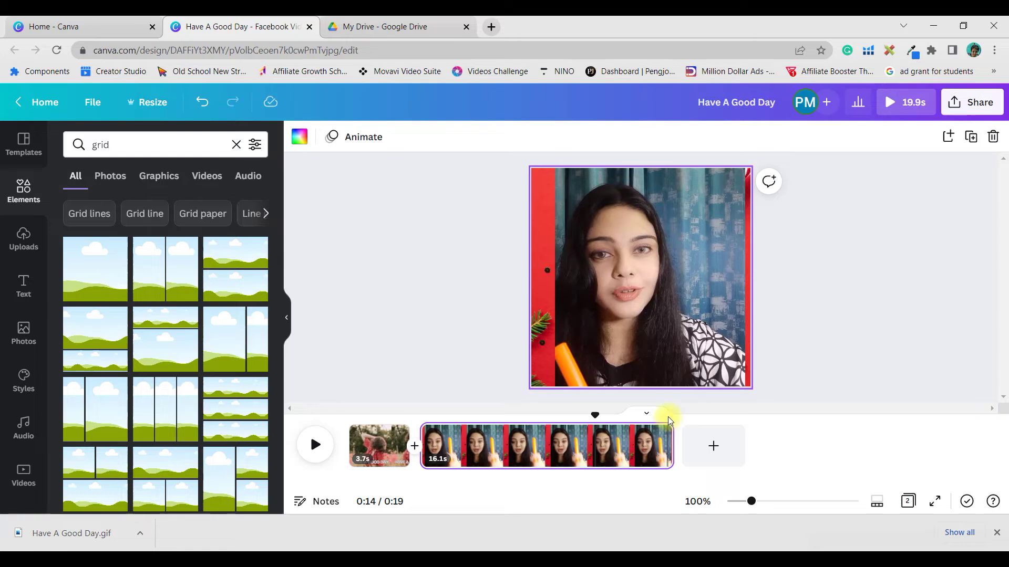
Step: Split the second page at 6.3 seconds into its clip and delete the remaining part
left_click_drag(593, 415, 509, 418)
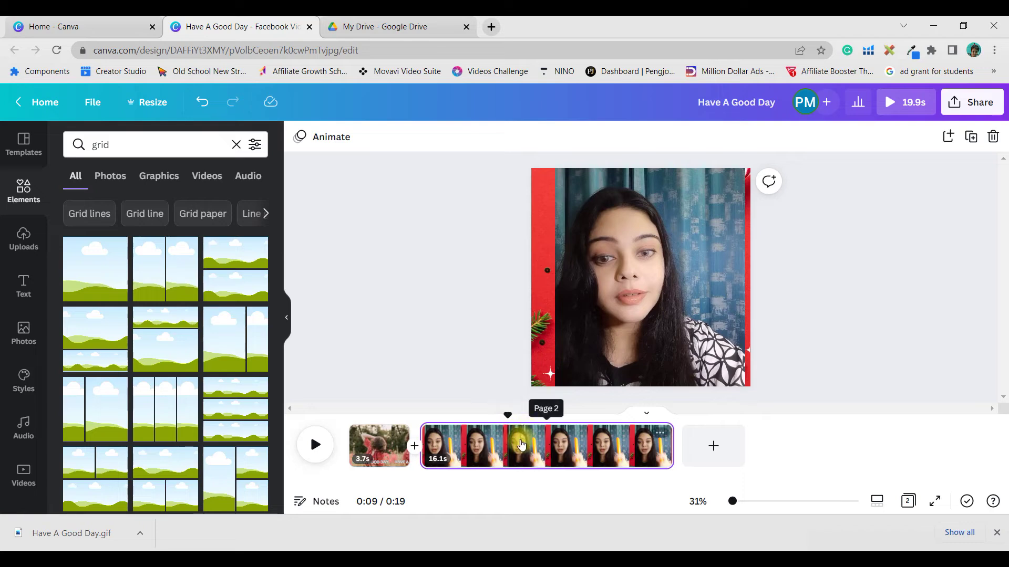
right_click(522, 443)
left_click(569, 378)
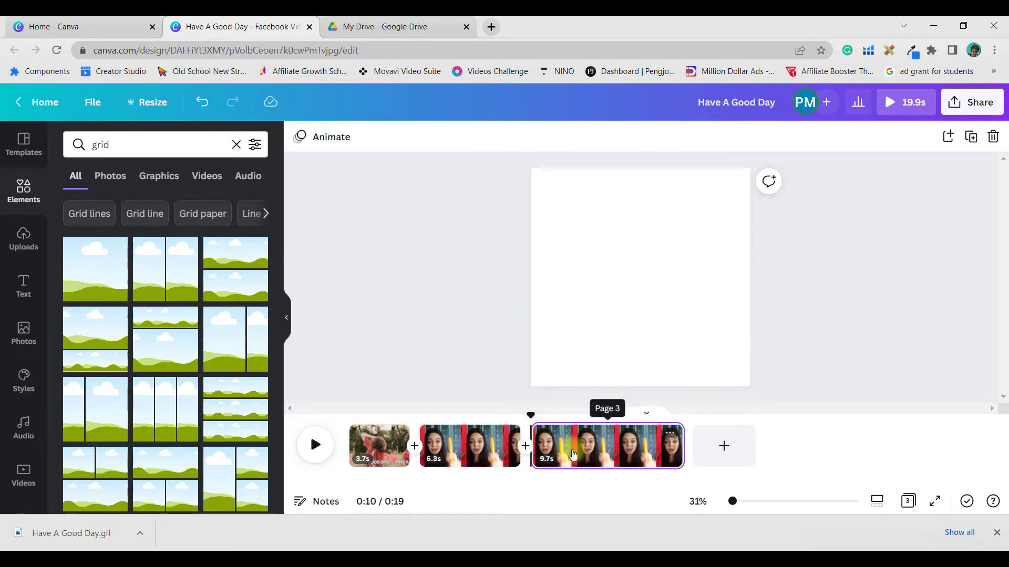
key("Delete")
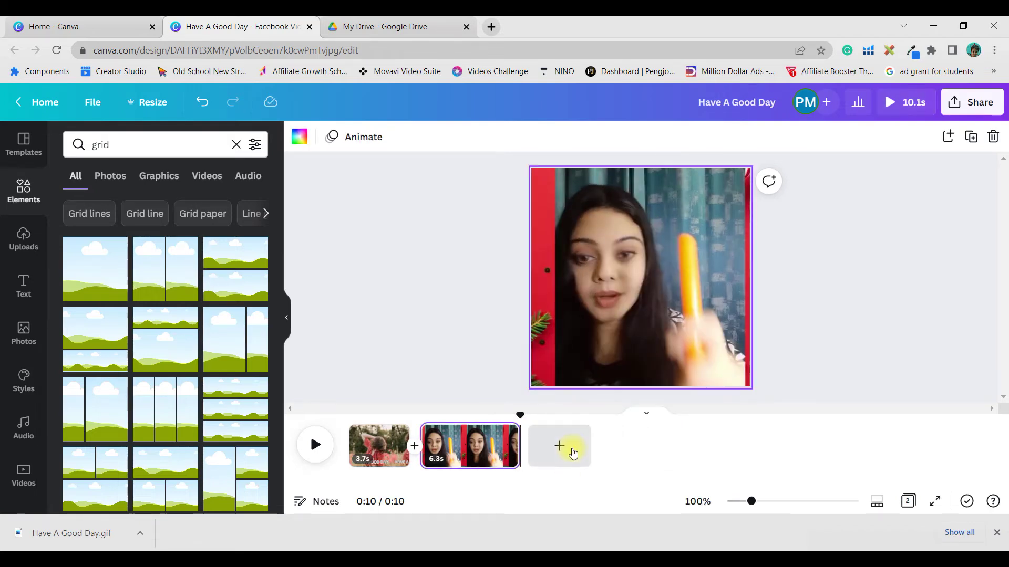
left_click(516, 414)
left_click_drag(516, 414, 401, 414)
left_click(475, 415)
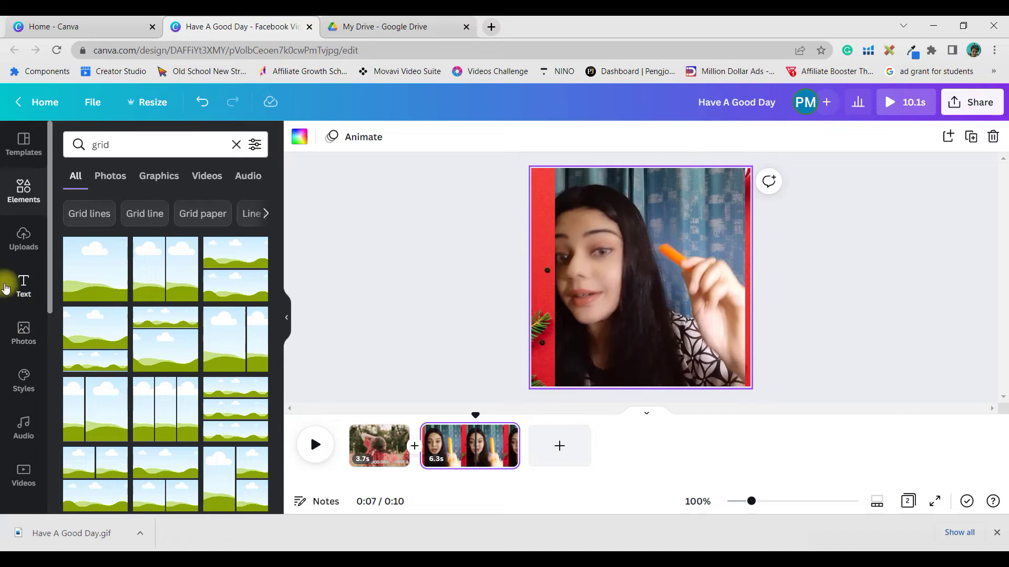
Step: Add the glowing green "CHEERS!" text style to the second page and place it near the video's lower edge
left_click(24, 294)
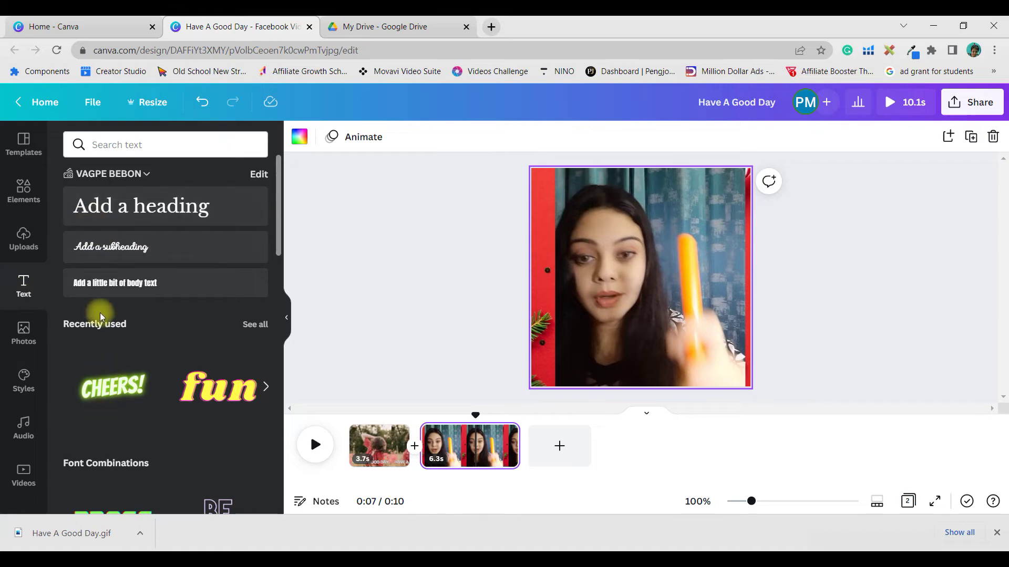
scroll(105, 319, "down", 2)
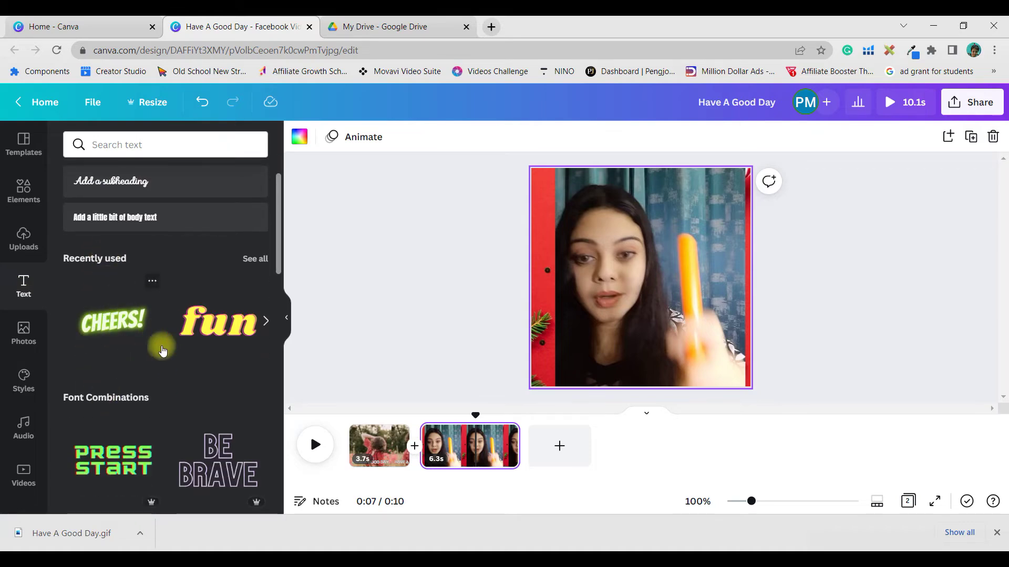
scroll(152, 418, "down", 3)
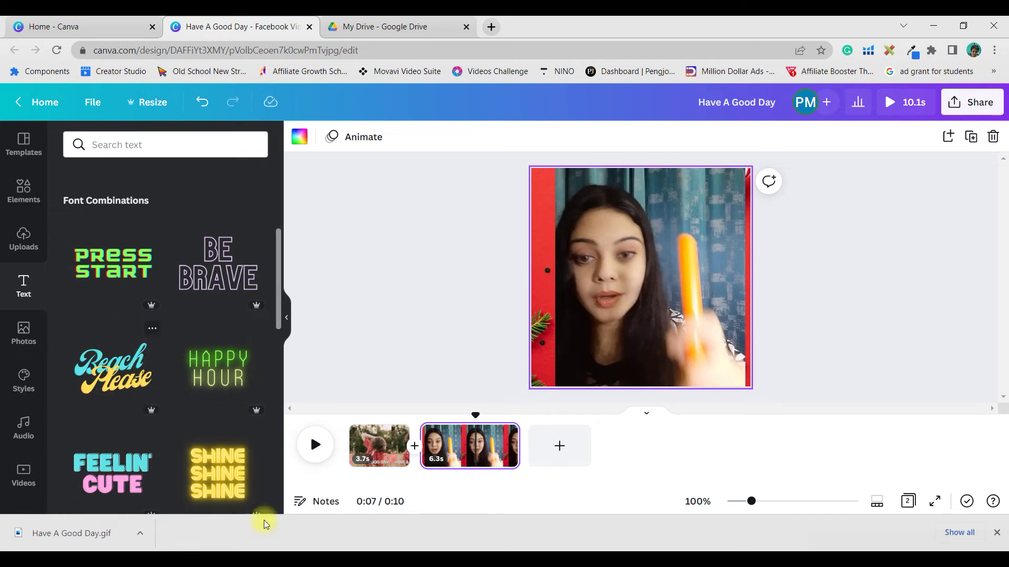
scroll(213, 361, "up", 1)
scroll(214, 361, "down", 6)
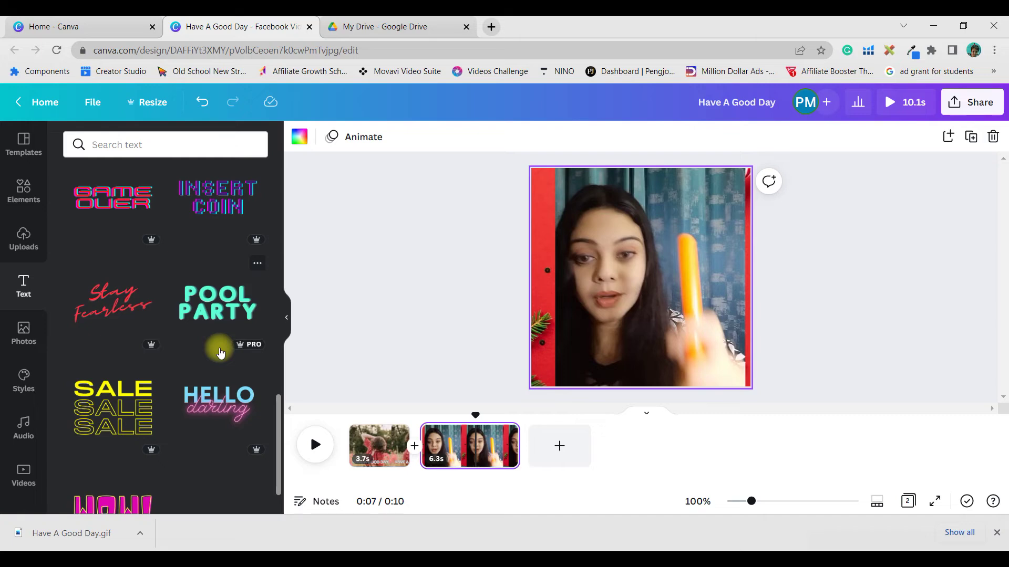
scroll(215, 357, "up", 6)
scroll(219, 351, "up", 1)
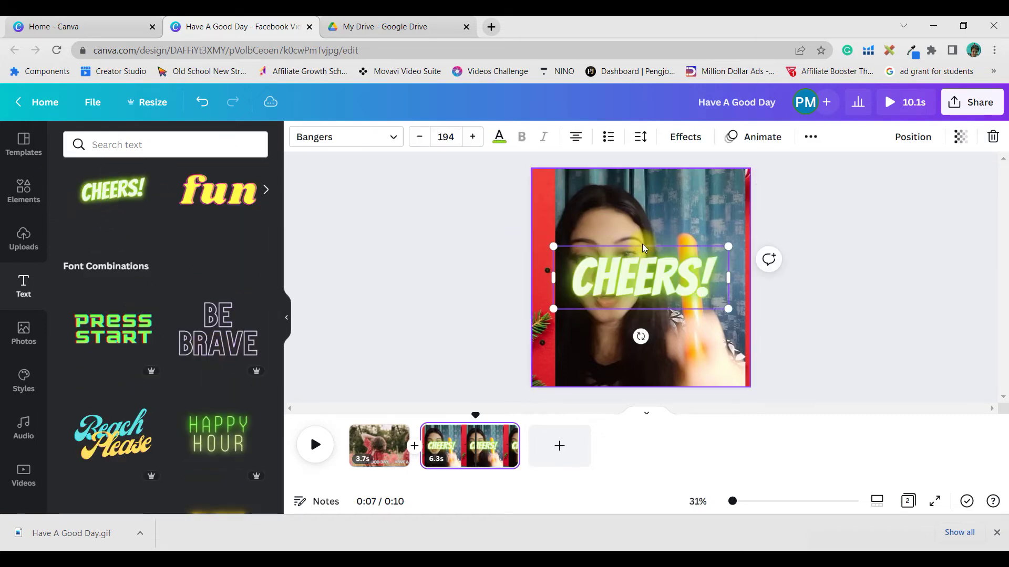
left_click_drag(645, 248, 651, 353)
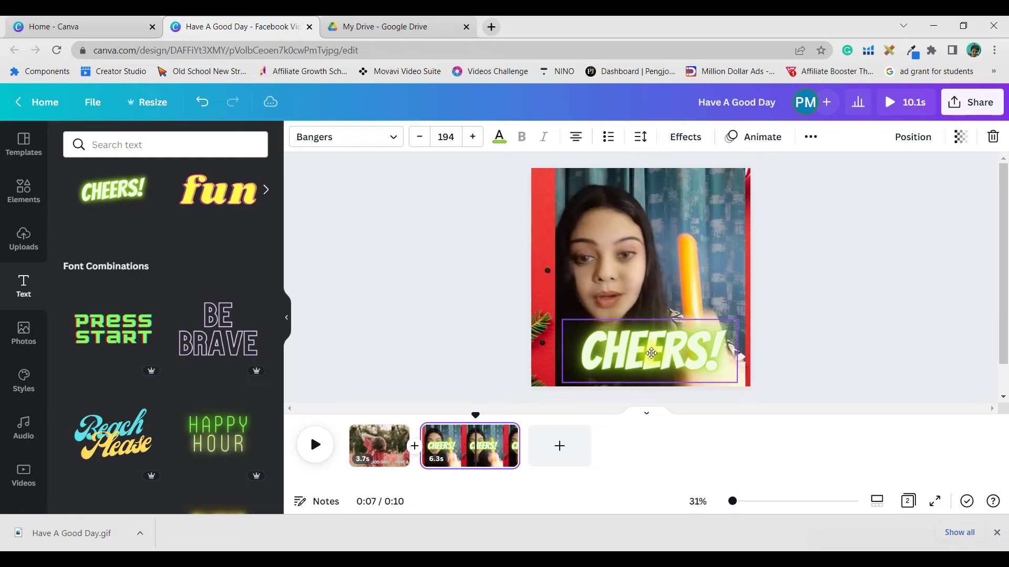
Step: Replace the word "CHEERS" with "HELLO, WORLD", keeping the exclamation mark, and scale the text to font size 137
double_click(644, 361)
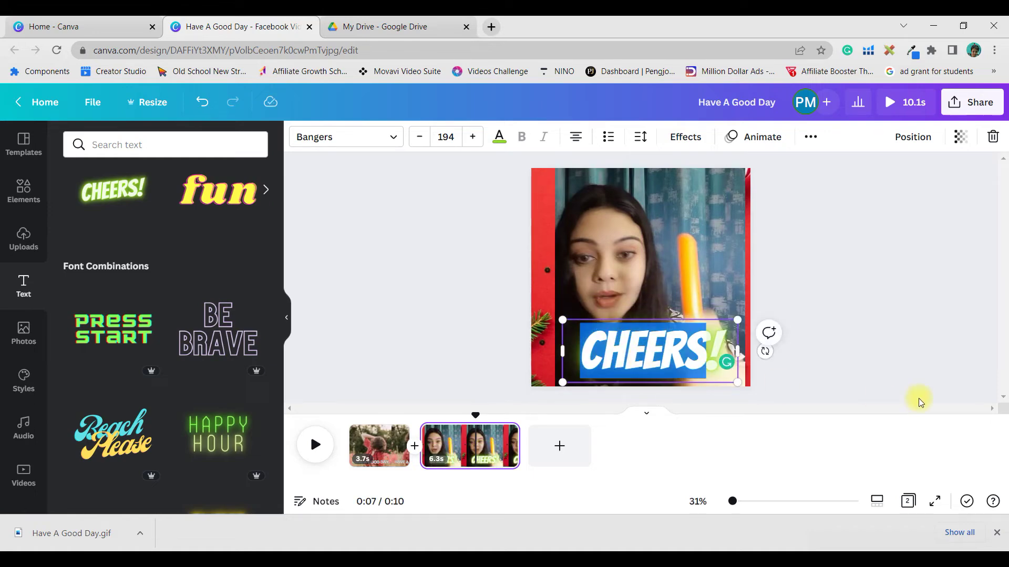
type("HELLO, WORLD")
left_click_drag(733, 349, 717, 350)
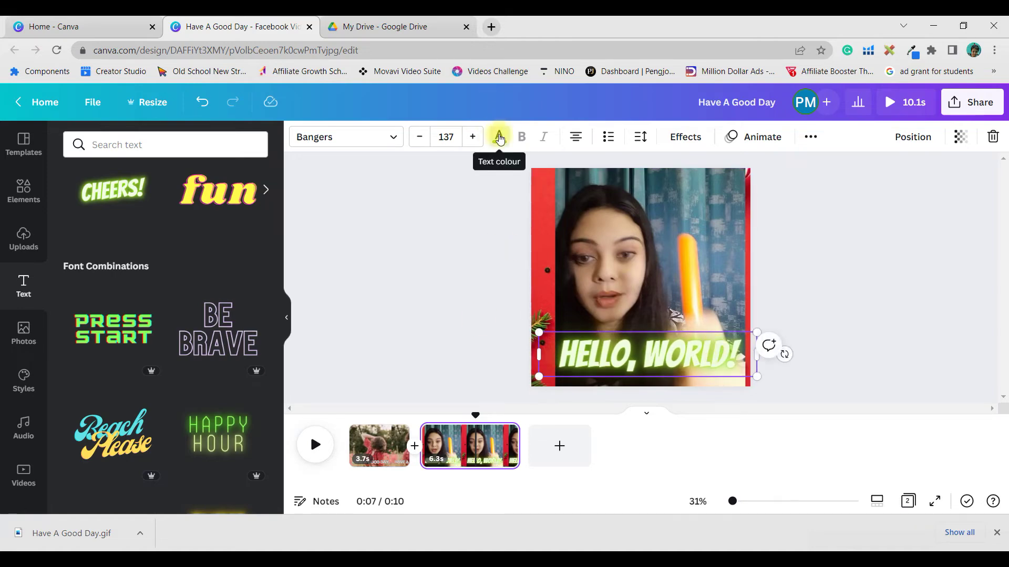
Step: Change the "HELLO, WORLD!" text colour to the light turquoise default colour
left_click(500, 138)
scroll(200, 368, "down", 1)
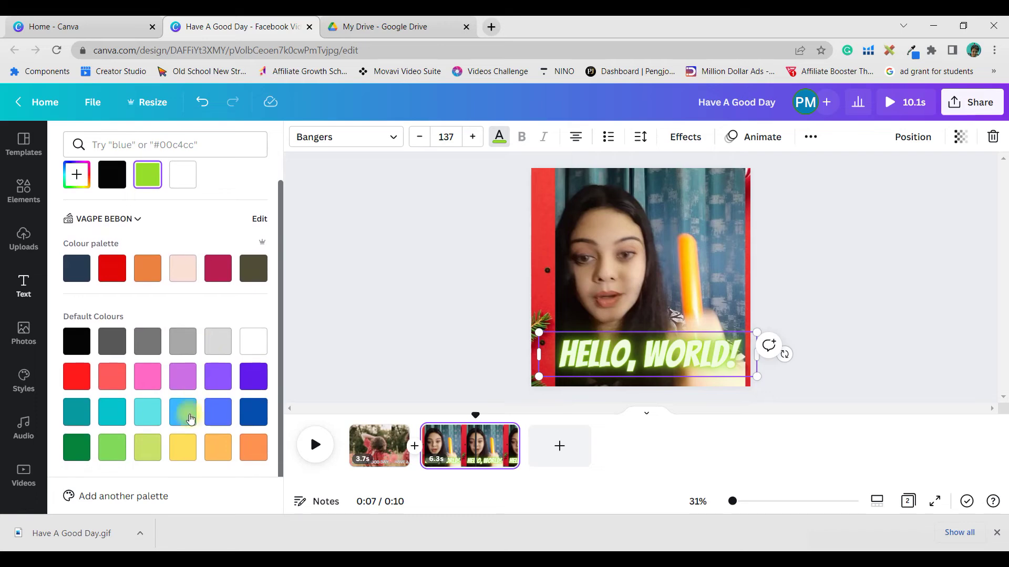
left_click(151, 415)
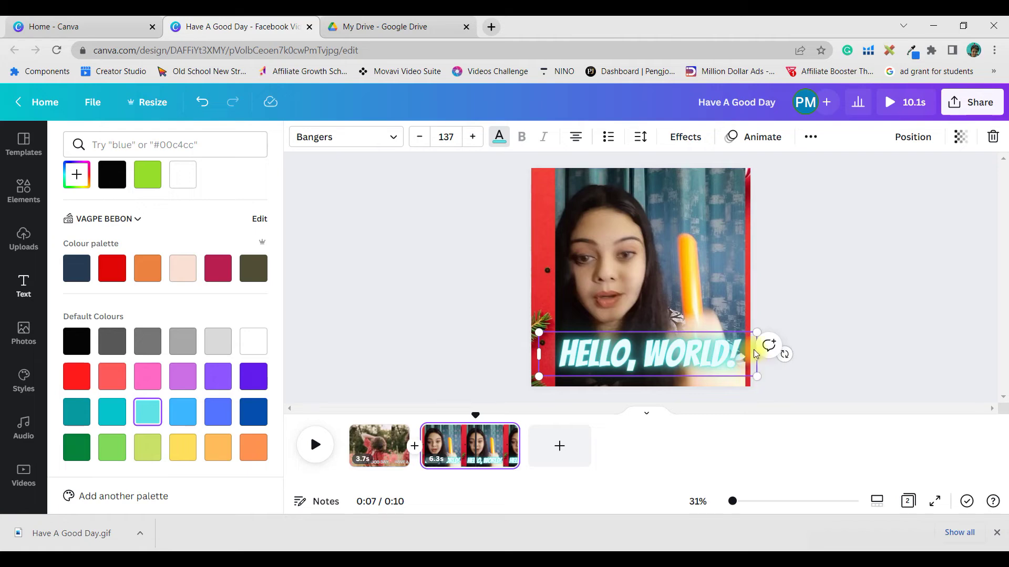
Step: Shrink the "HELLO, WORLD!" text to font size 126 and nudge it slightly lower
left_click_drag(755, 373, 737, 376)
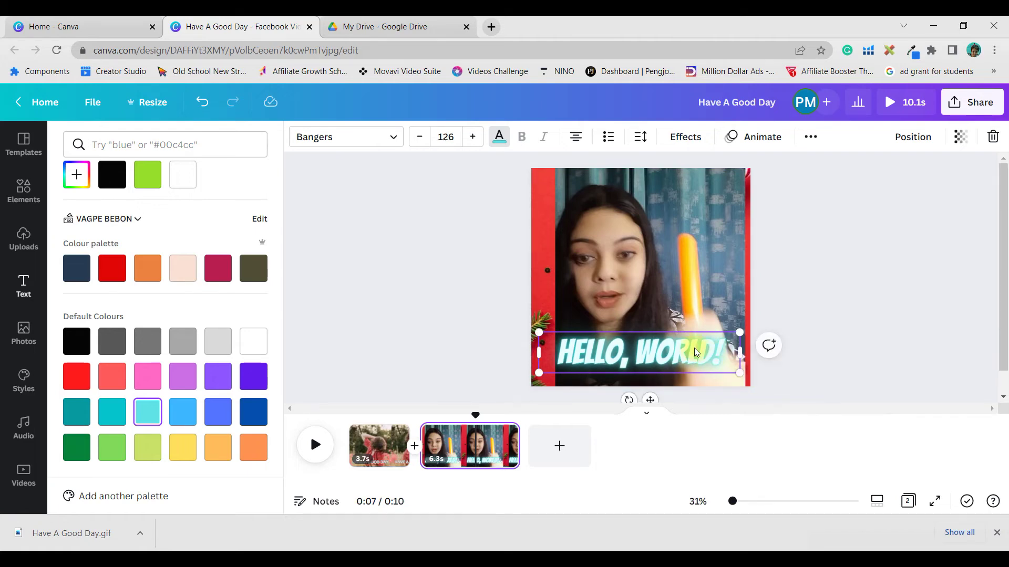
left_click_drag(695, 348, 697, 351)
key("Escape")
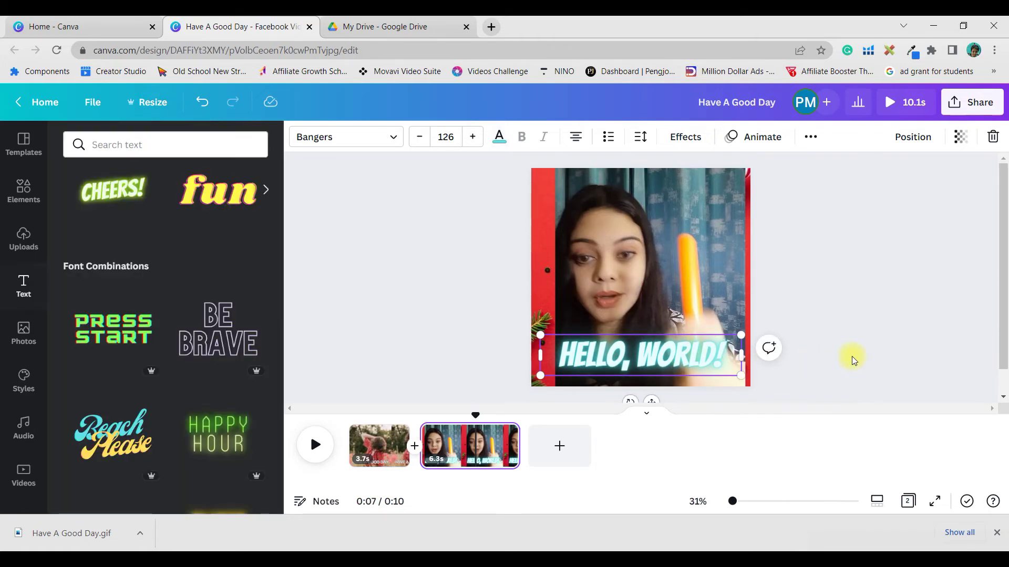
key("Escape")
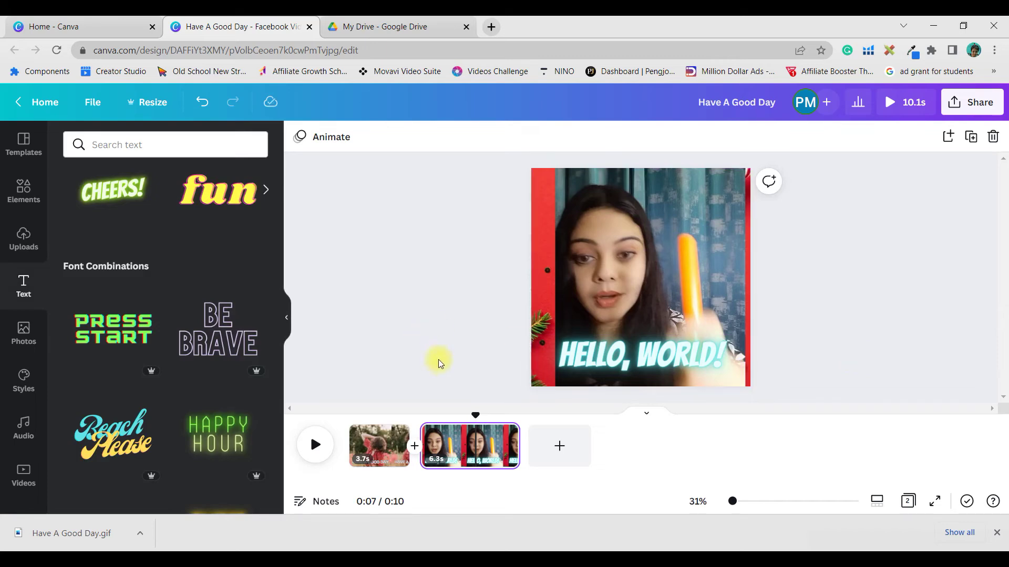
Step: Apply the Rise text animation to the "HELLO, WORLD!" text
left_click(619, 351)
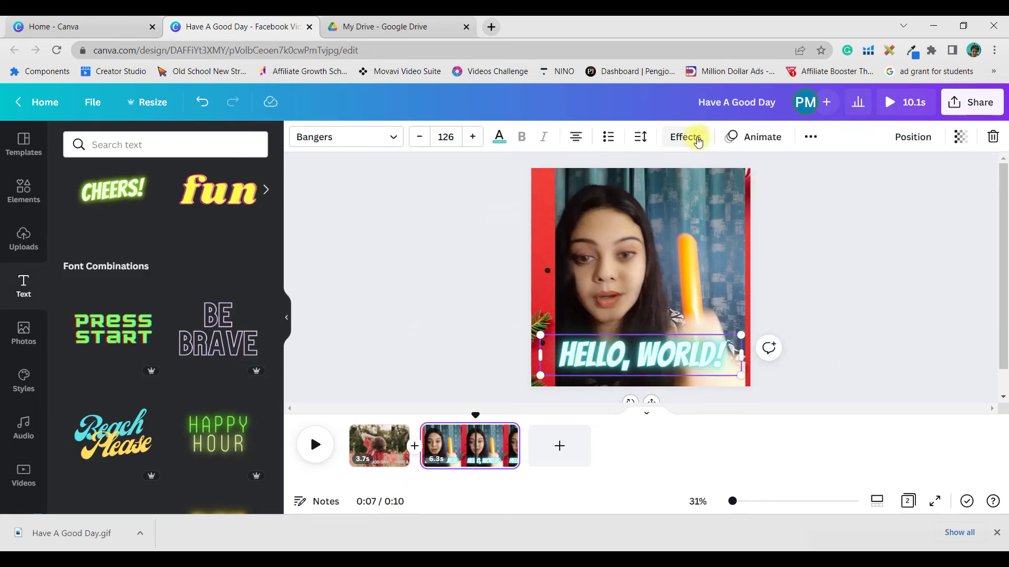
left_click(748, 139)
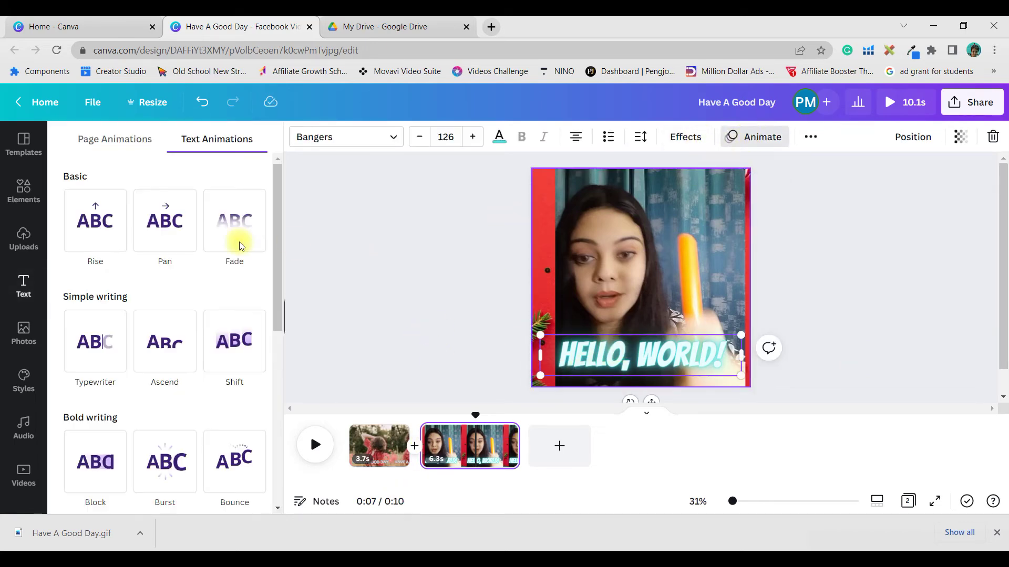
left_click(102, 234)
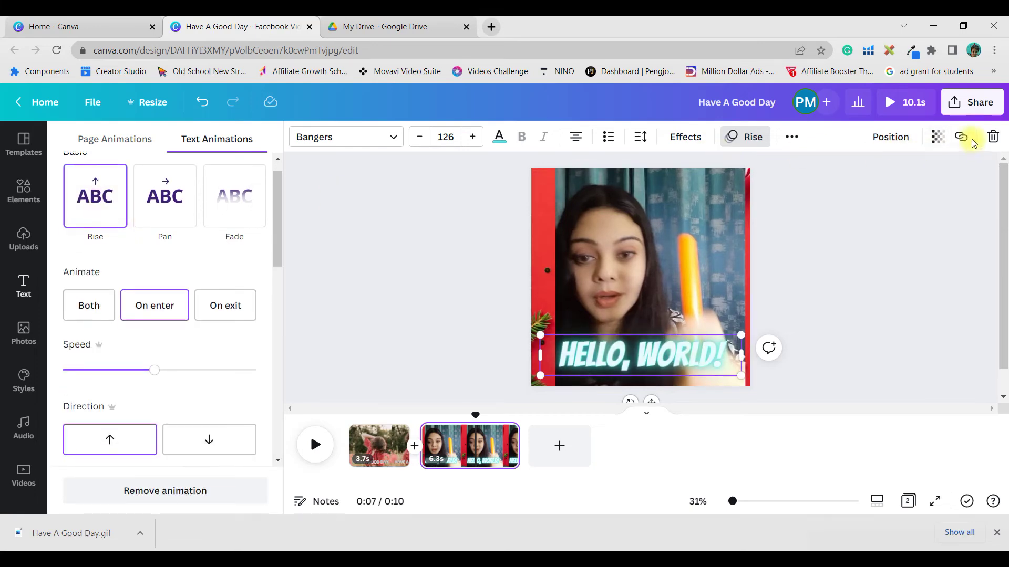
Step: Download only page 2 of the design as a GIF and dismiss the download window
left_click(974, 103)
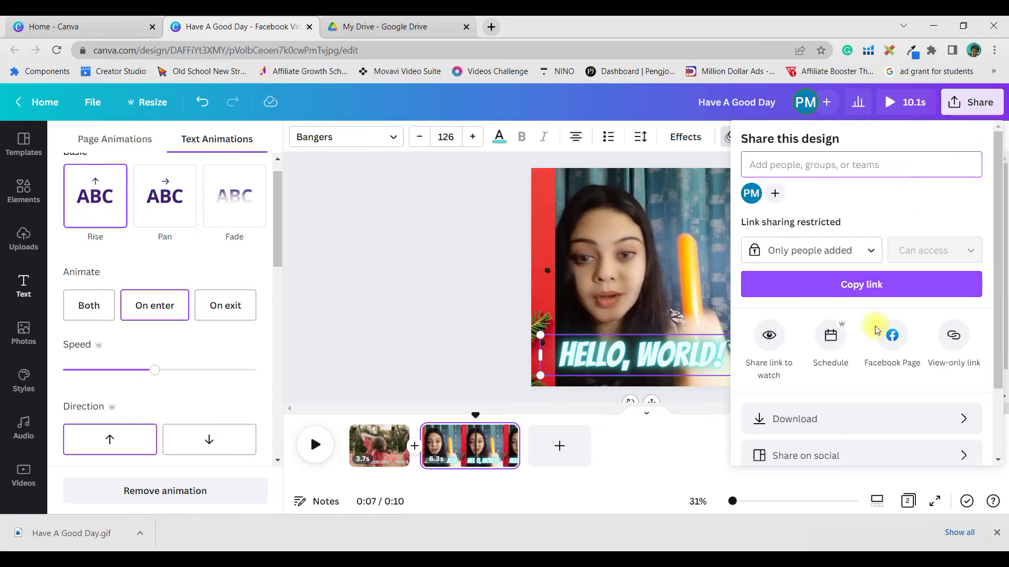
left_click(809, 419)
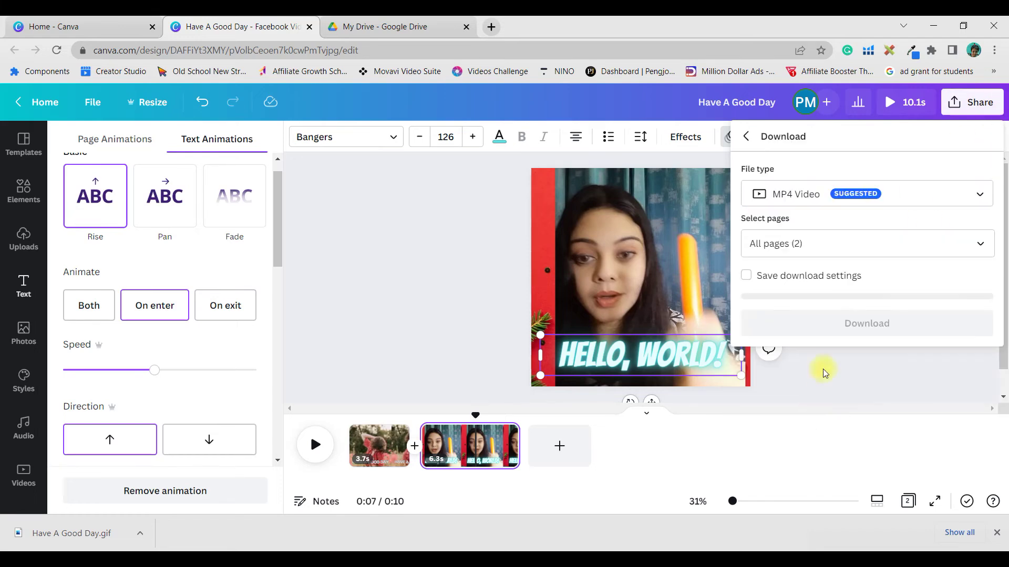
left_click(862, 242)
left_click(979, 281)
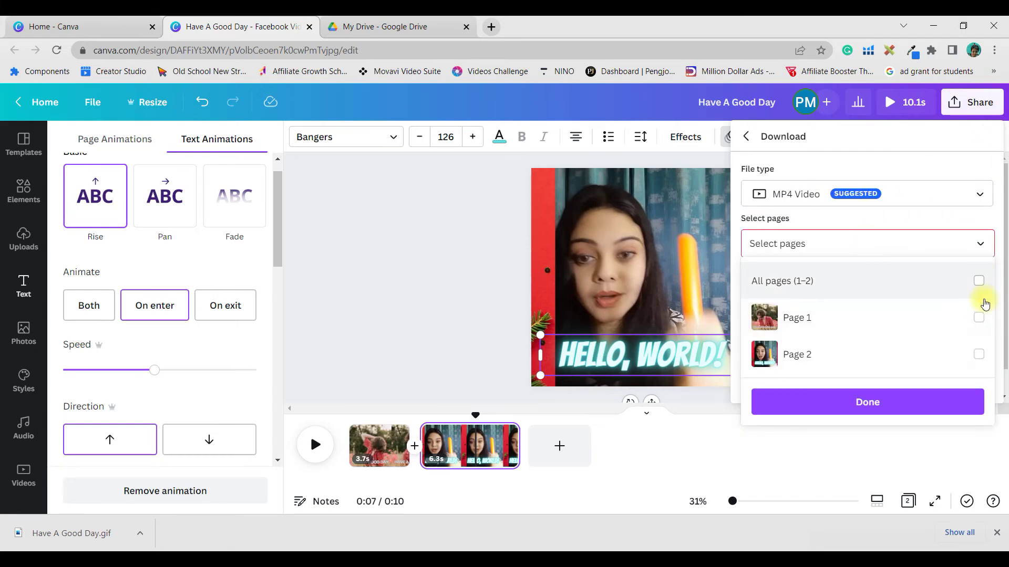
left_click(978, 354)
left_click(954, 400)
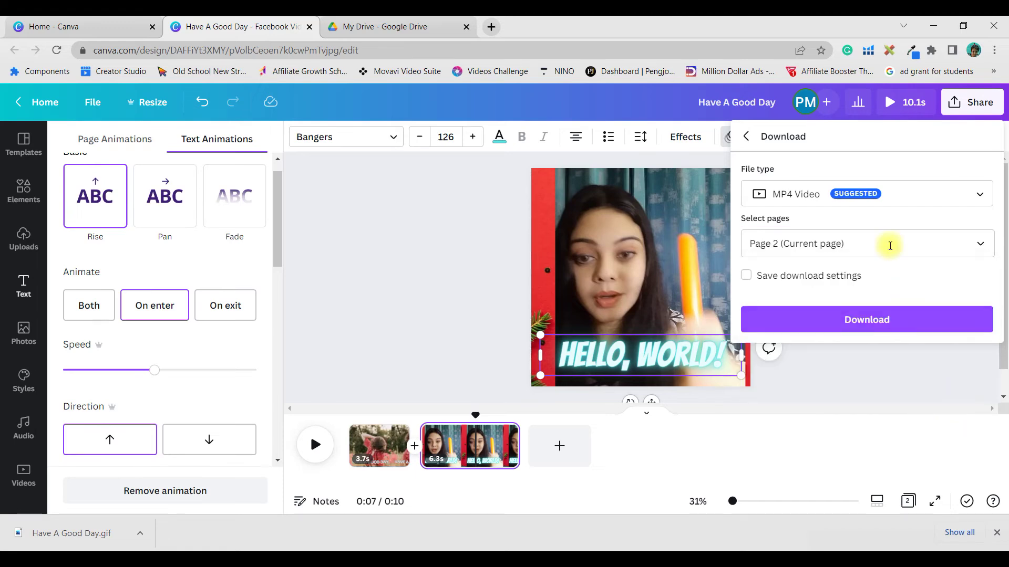
left_click(887, 194)
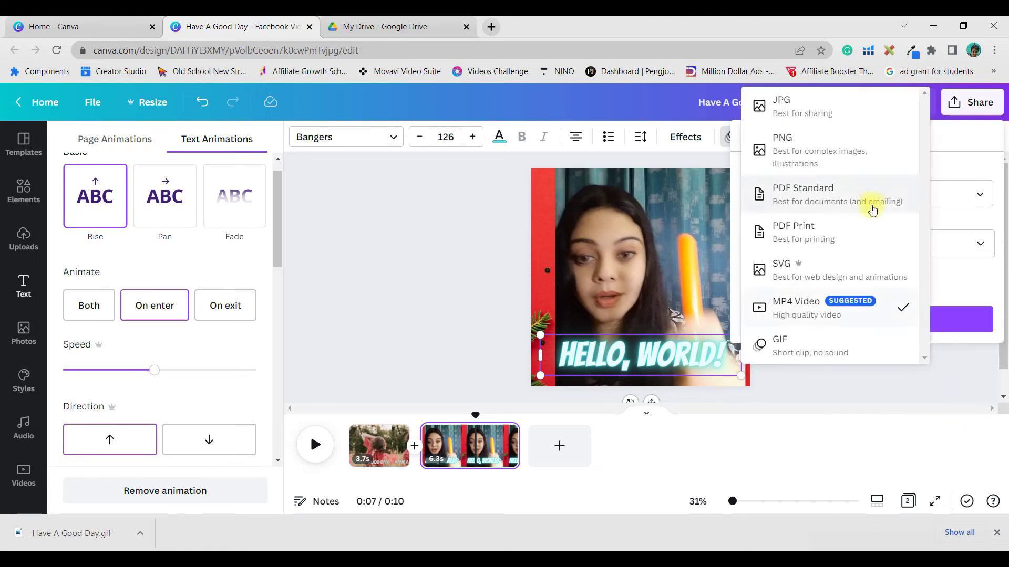
left_click(806, 349)
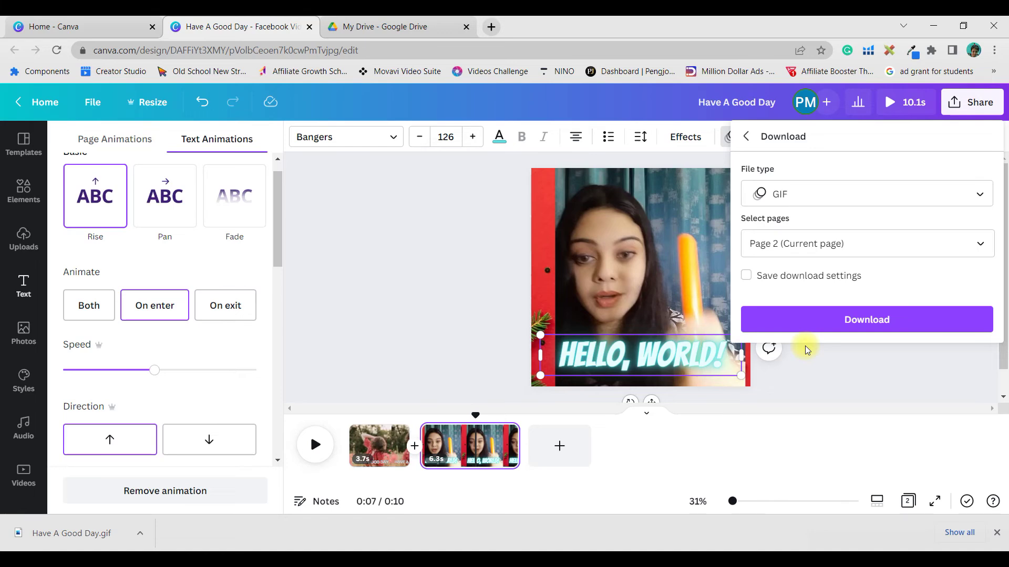
left_click(906, 321)
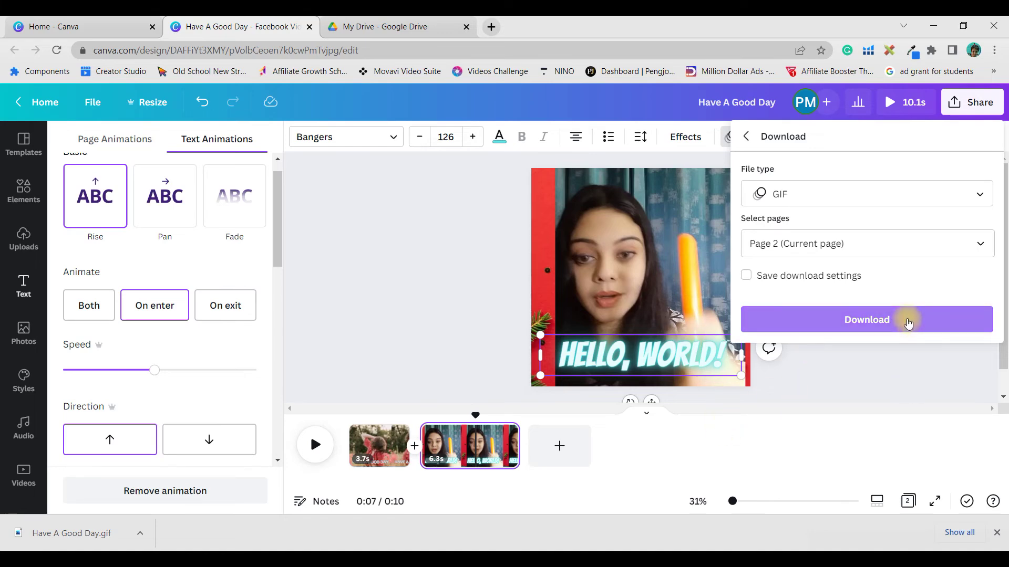
left_click(381, 241)
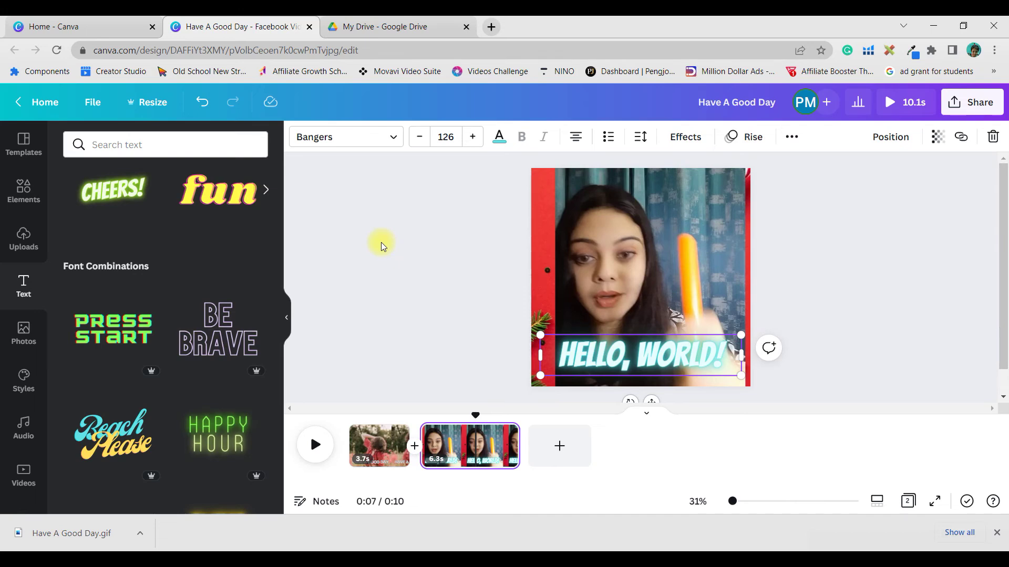